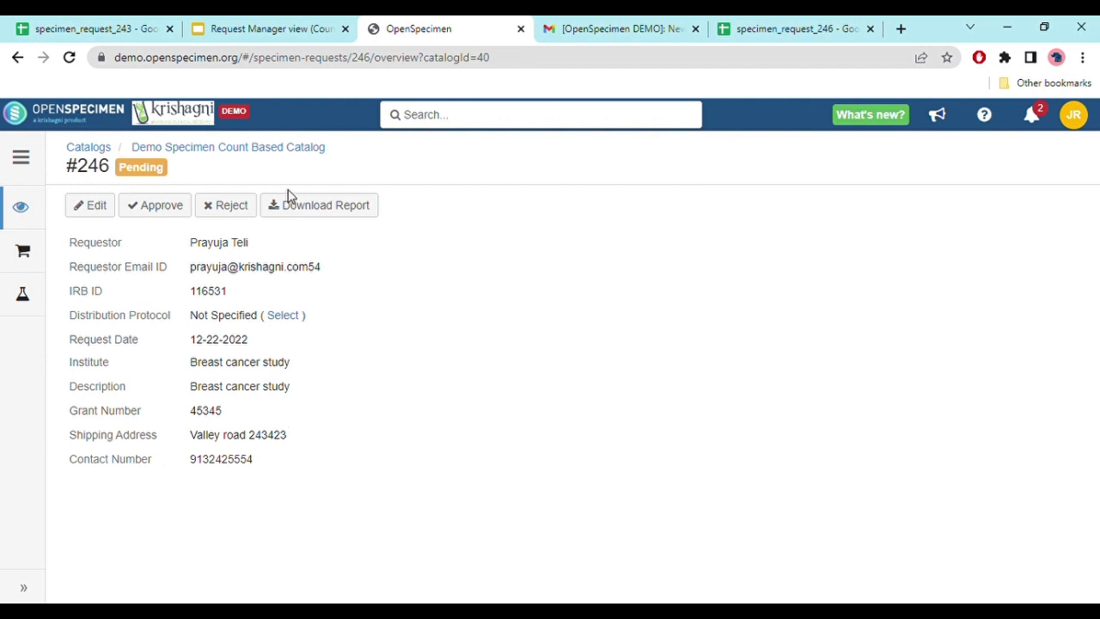
- Switch to the Google Slides presentation and advance to the slide on adding or removing specimens using the specimen barcode
left_click(282, 32)
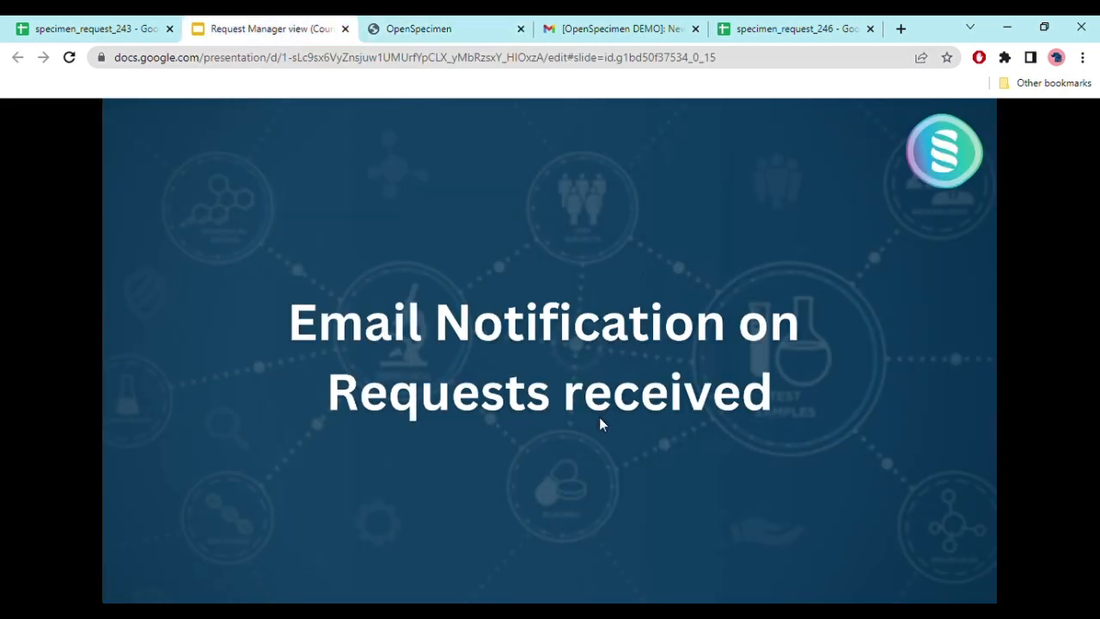
key("Right")
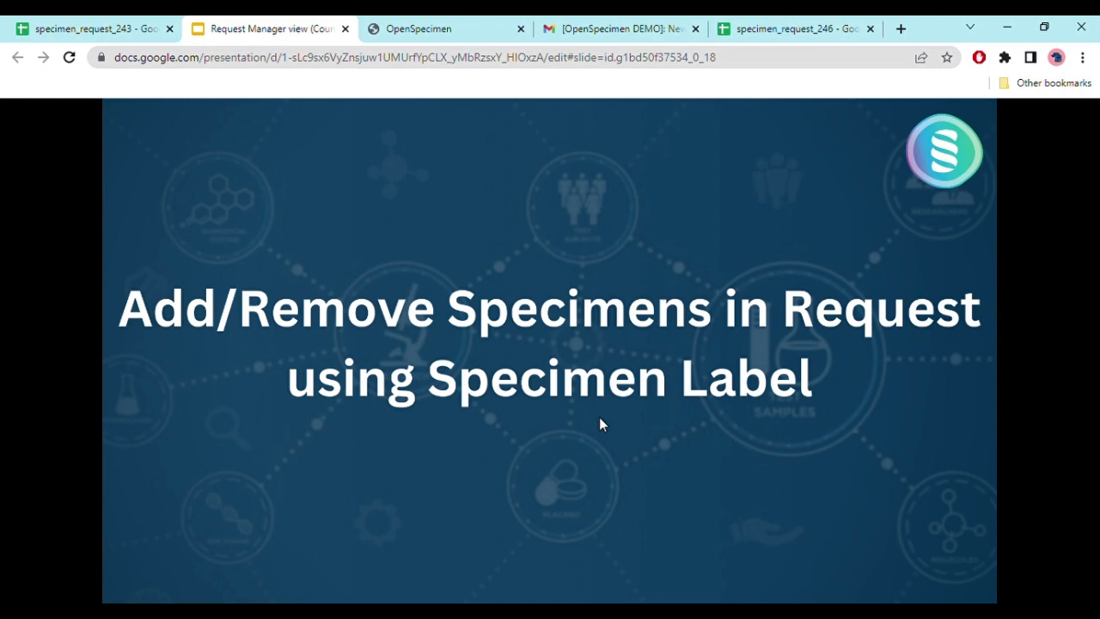
key("Right")
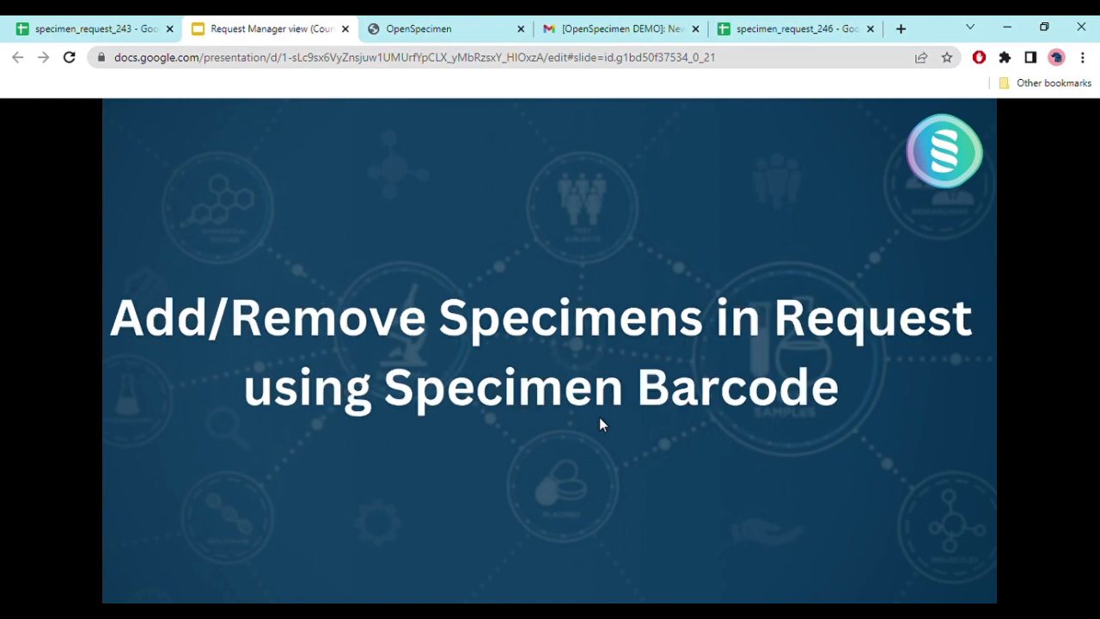
- Switch to OpenSpecimen and add the specimen labelled SG_10_WB_WB_2 to the pending request's specimen list
left_click(442, 25)
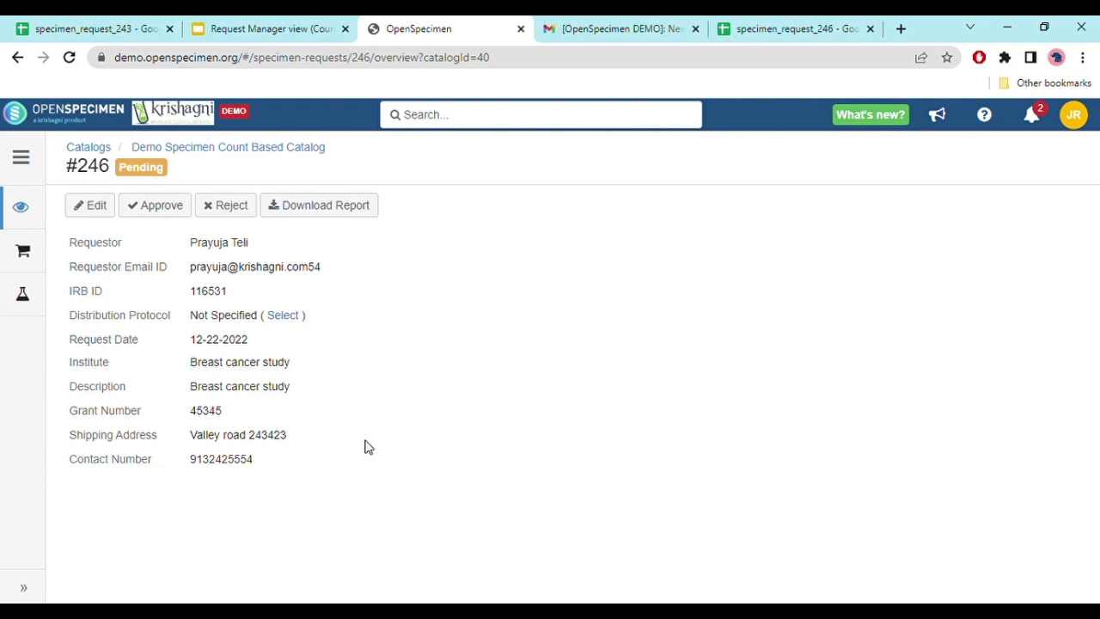
left_click(20, 306)
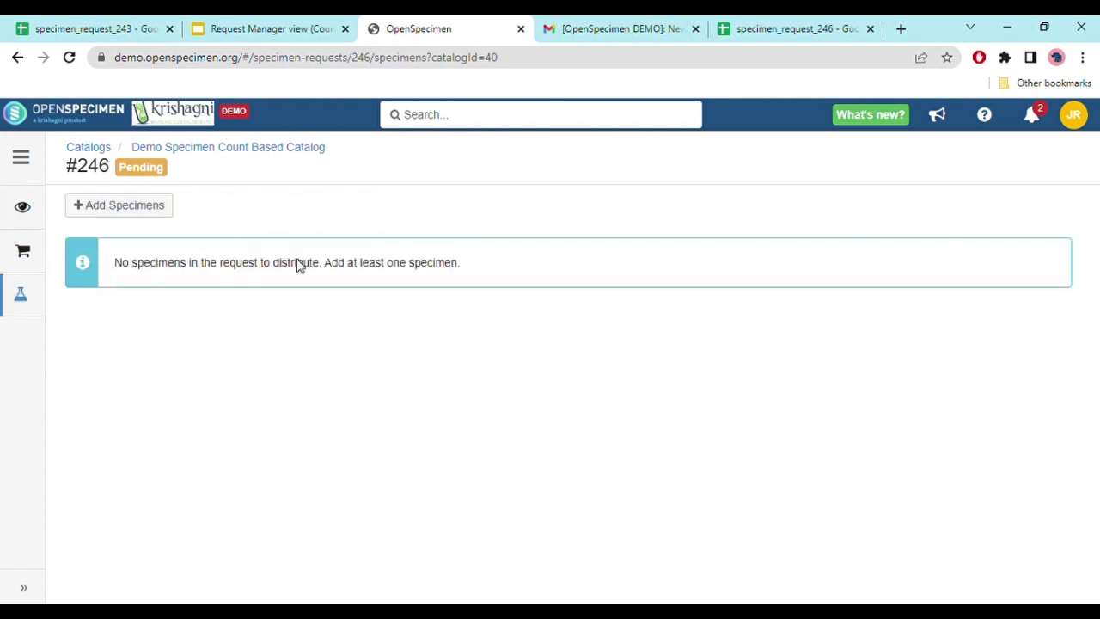
left_click(83, 213)
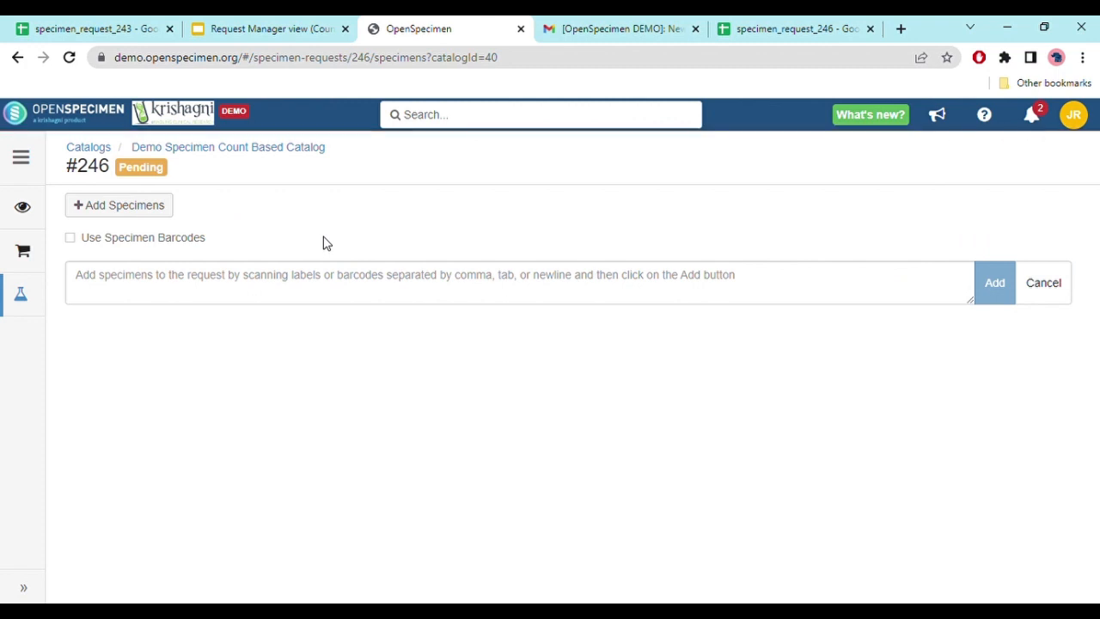
left_click(192, 285)
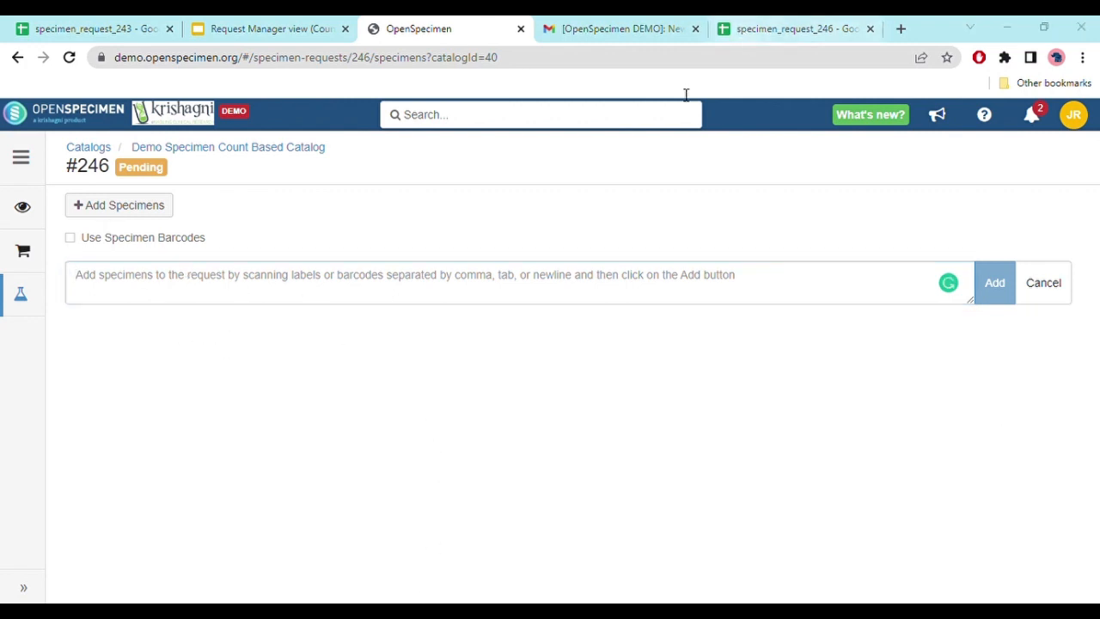
left_click(231, 305)
type("SG_10_WB_WB_2")
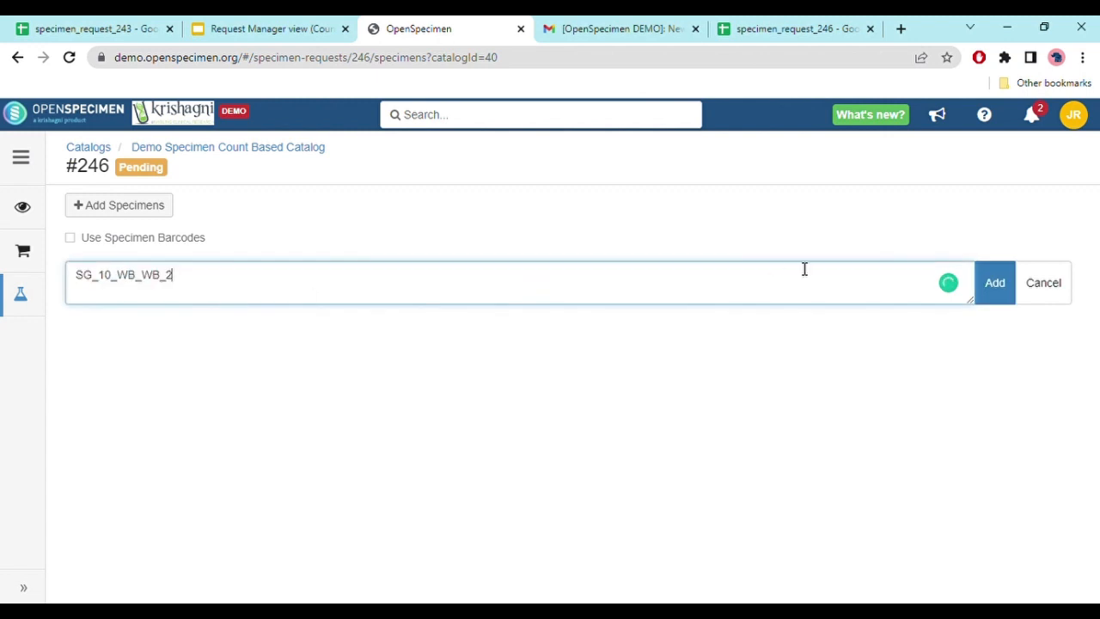
left_click(995, 289)
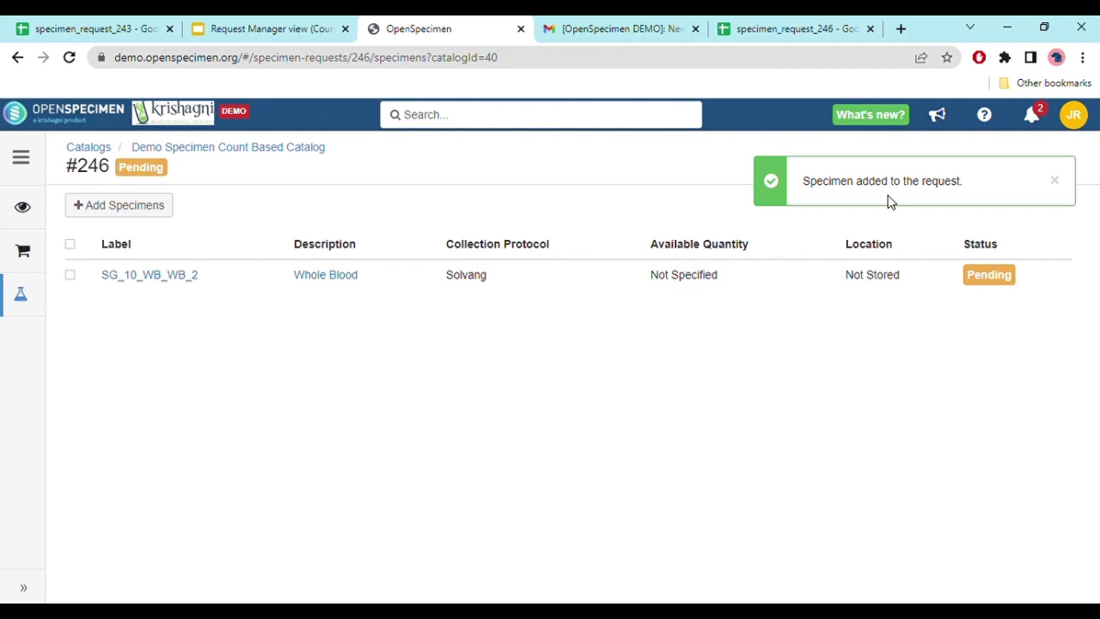
left_click_drag(813, 191, 1045, 180)
left_click(1048, 182)
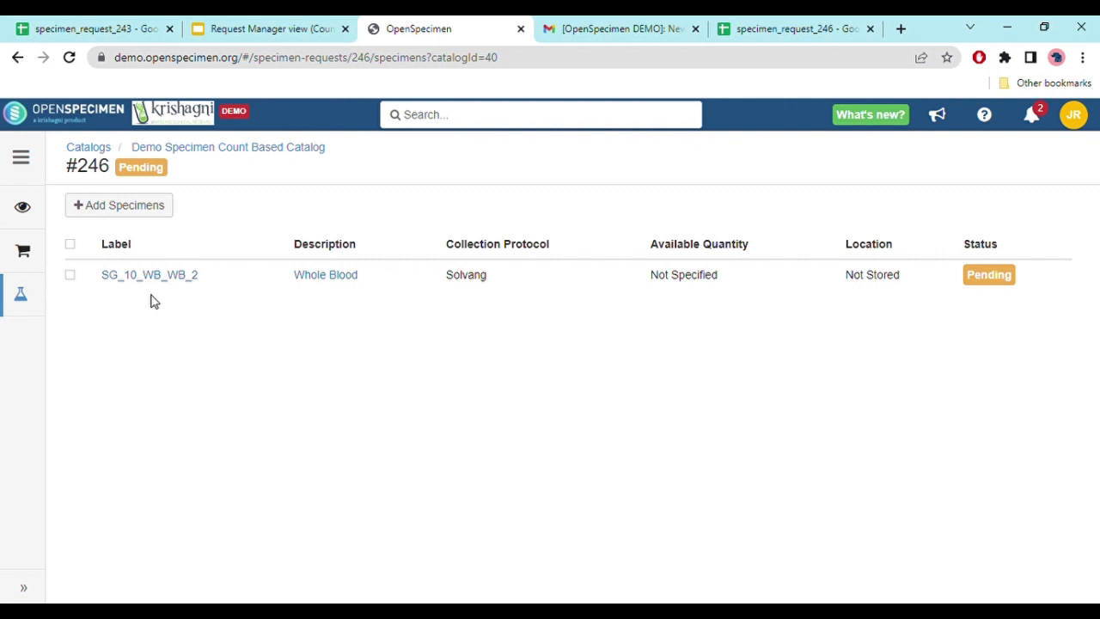
- Add another specimen to the request using specimen barcodes, with barcode BT65656
left_click(140, 213)
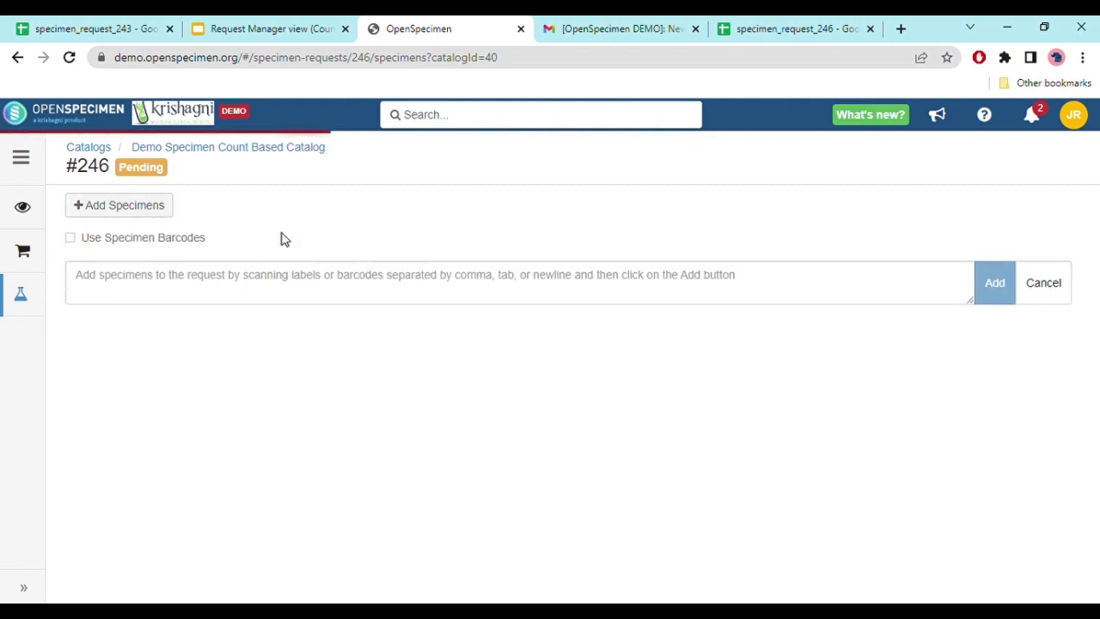
left_click(72, 240)
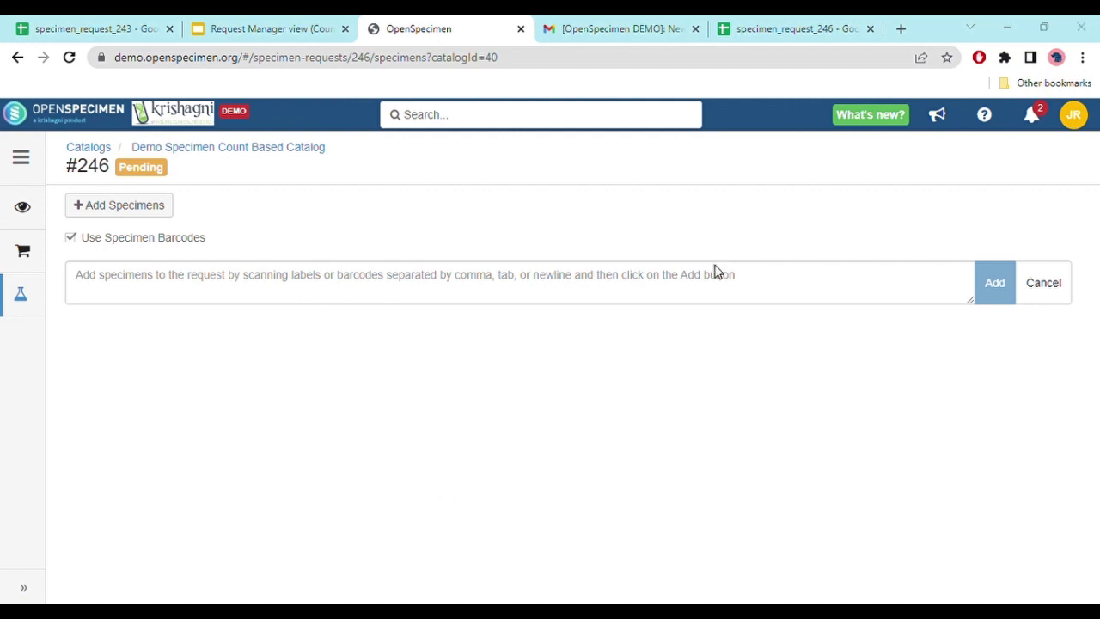
left_click(295, 280)
type("BT65656")
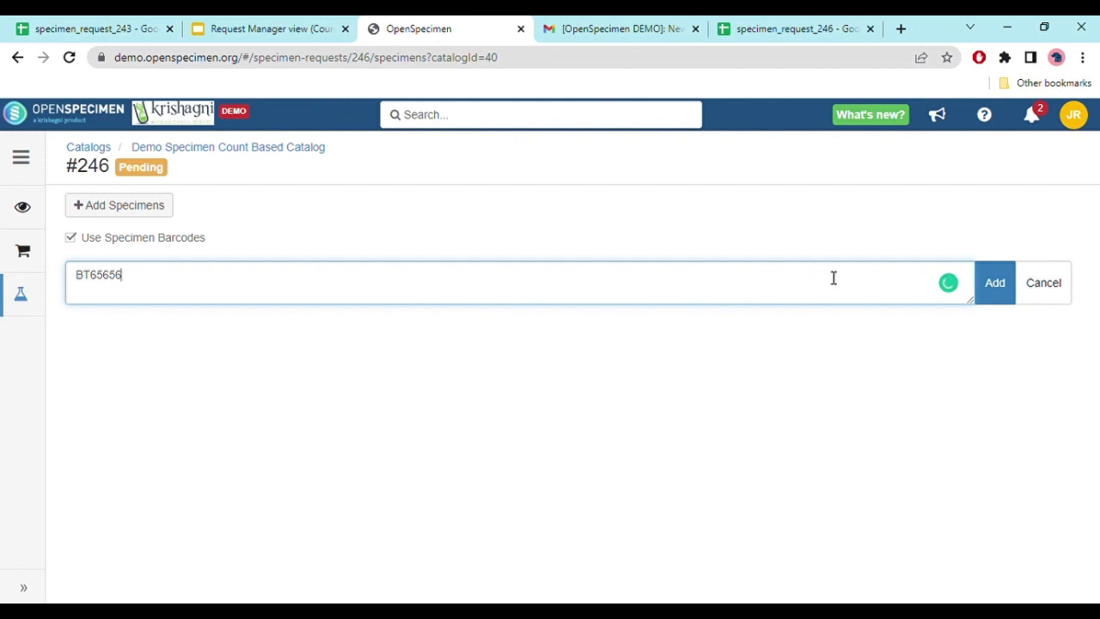
left_click(996, 282)
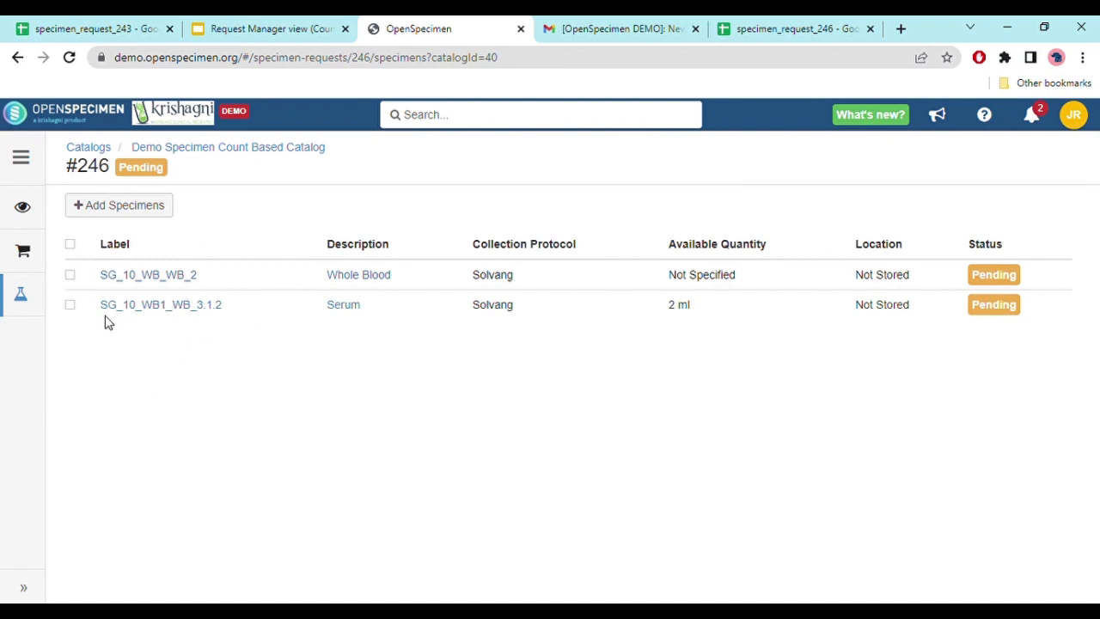
- Add specimens SG_06_01_ADC and SG_07_01_ADC from the request's Male ADC category row, choosing Solvang as the distribution protocol
left_click(26, 253)
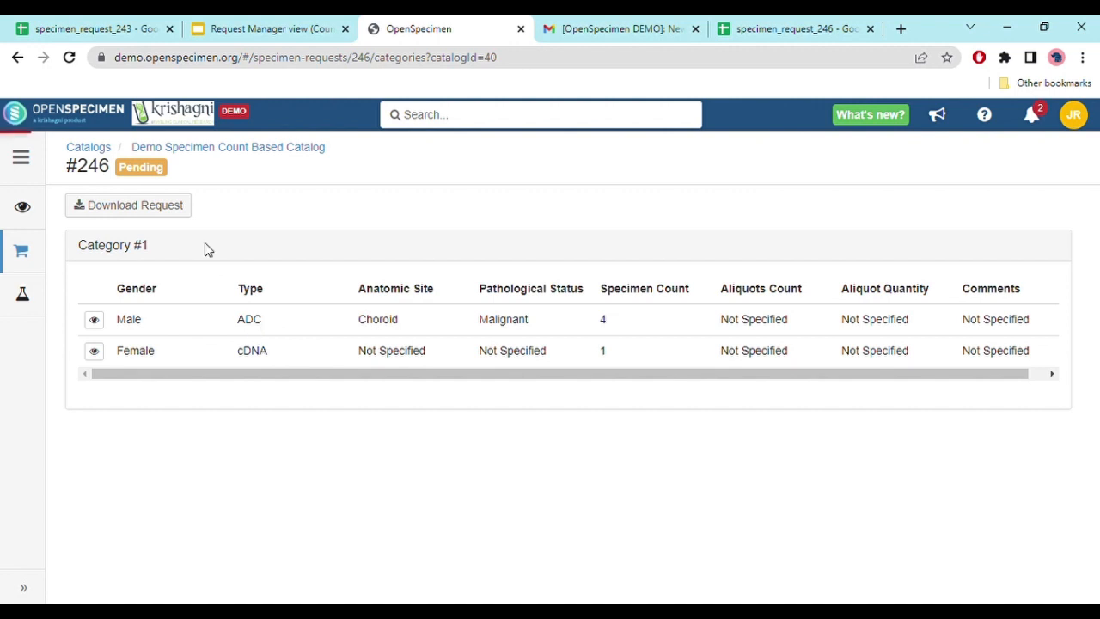
left_click(169, 308)
left_click(221, 266)
left_click(164, 298)
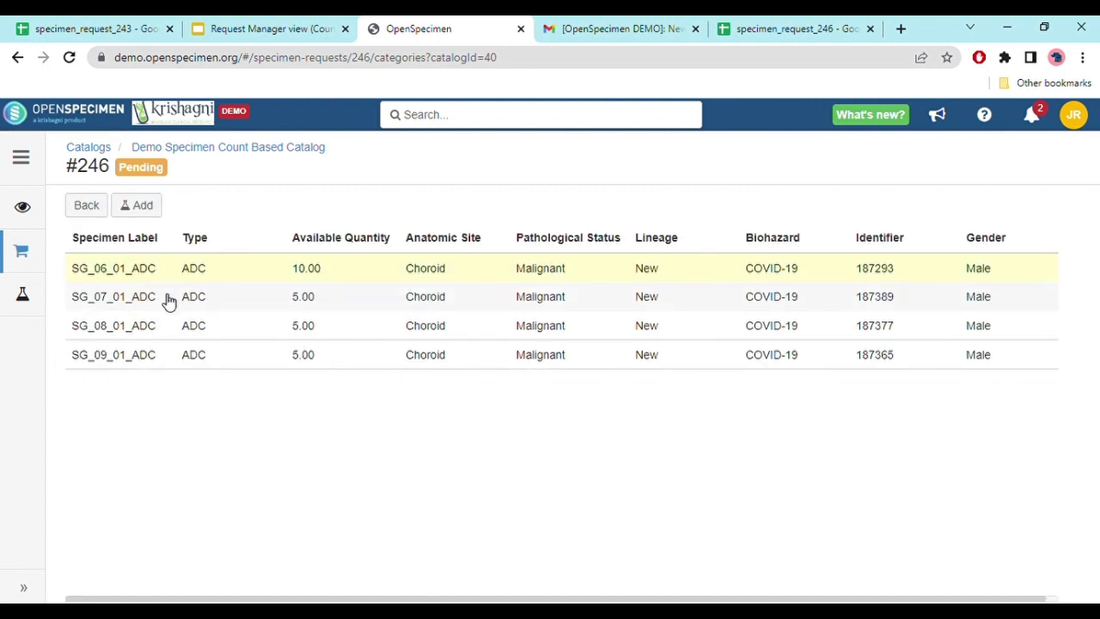
left_click(143, 209)
left_click(420, 191)
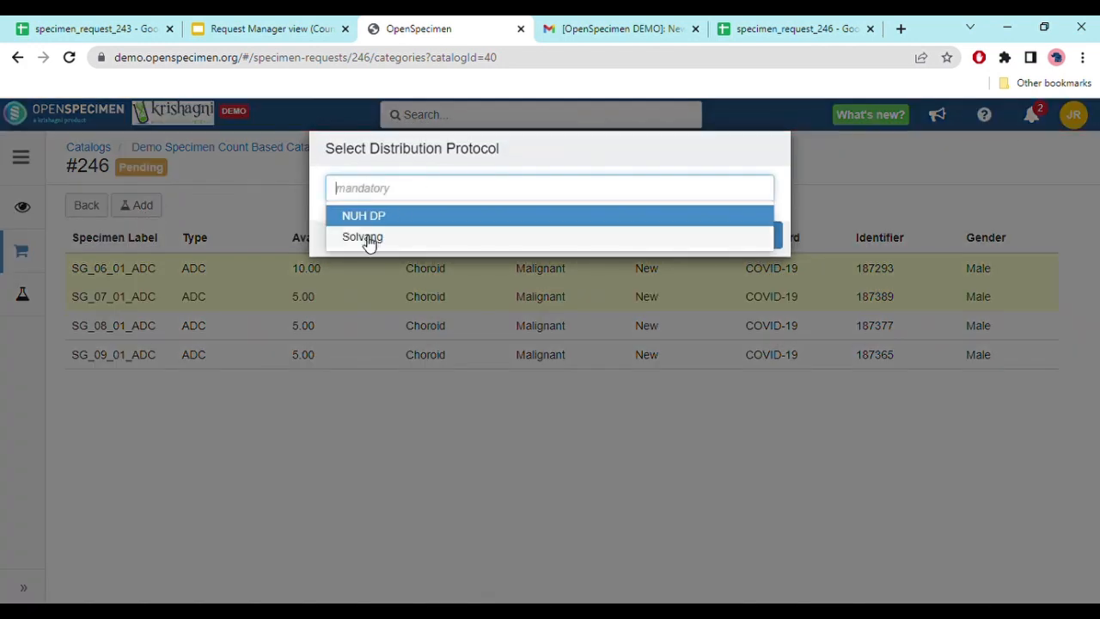
left_click(366, 238)
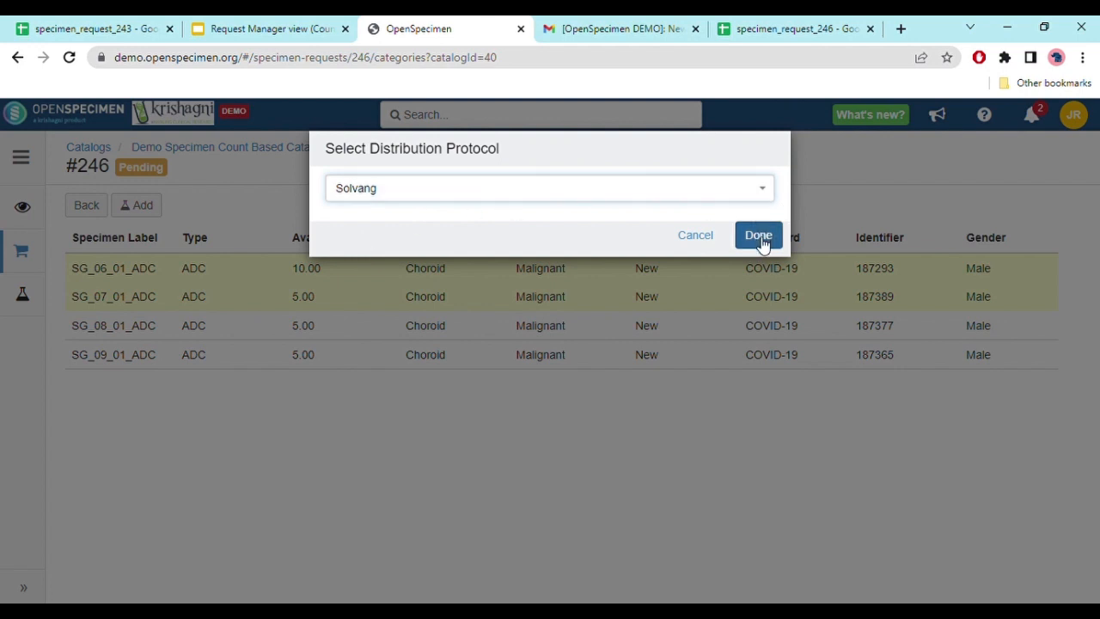
left_click(758, 237)
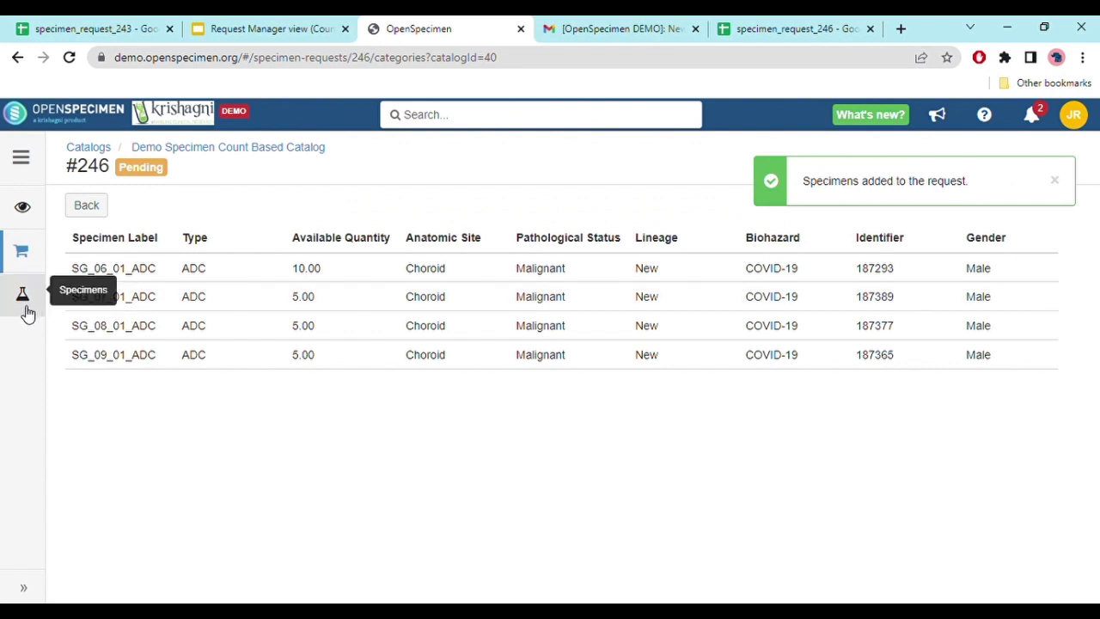
- Remove the specimens SG_06_01_ADC and SG_07_01_ADC from the request's specimen list
left_click(24, 297)
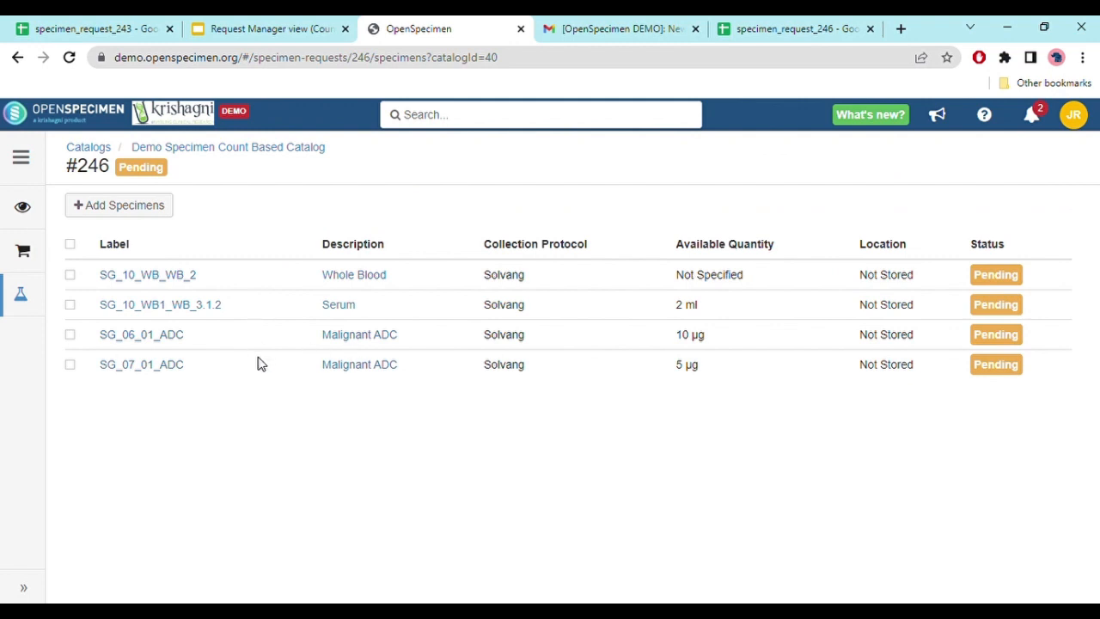
left_click(70, 365)
left_click(70, 334)
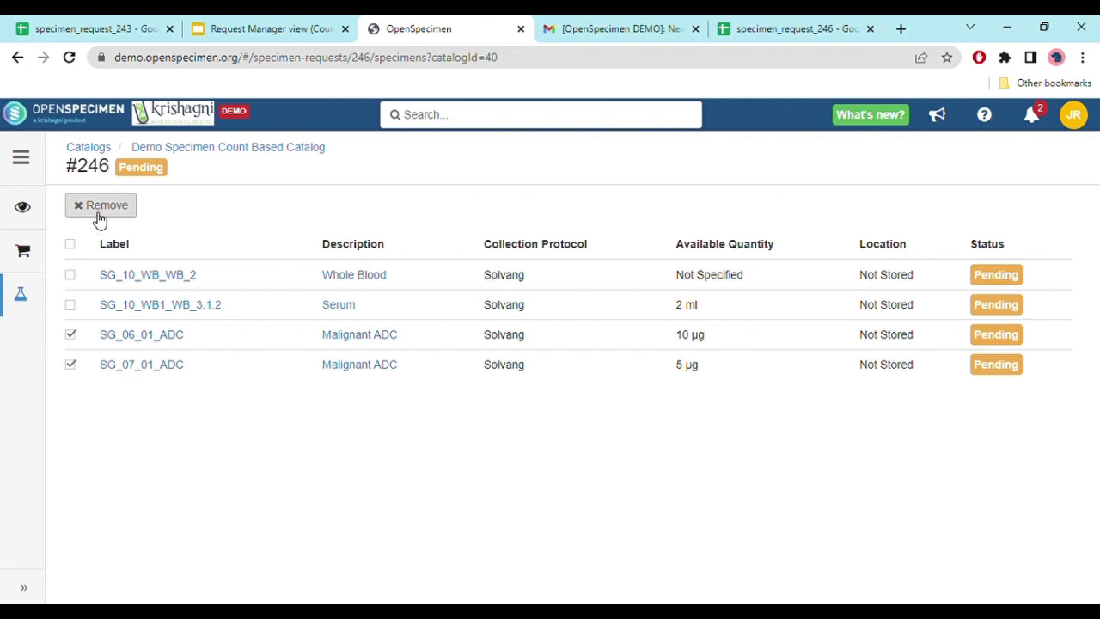
left_click(99, 208)
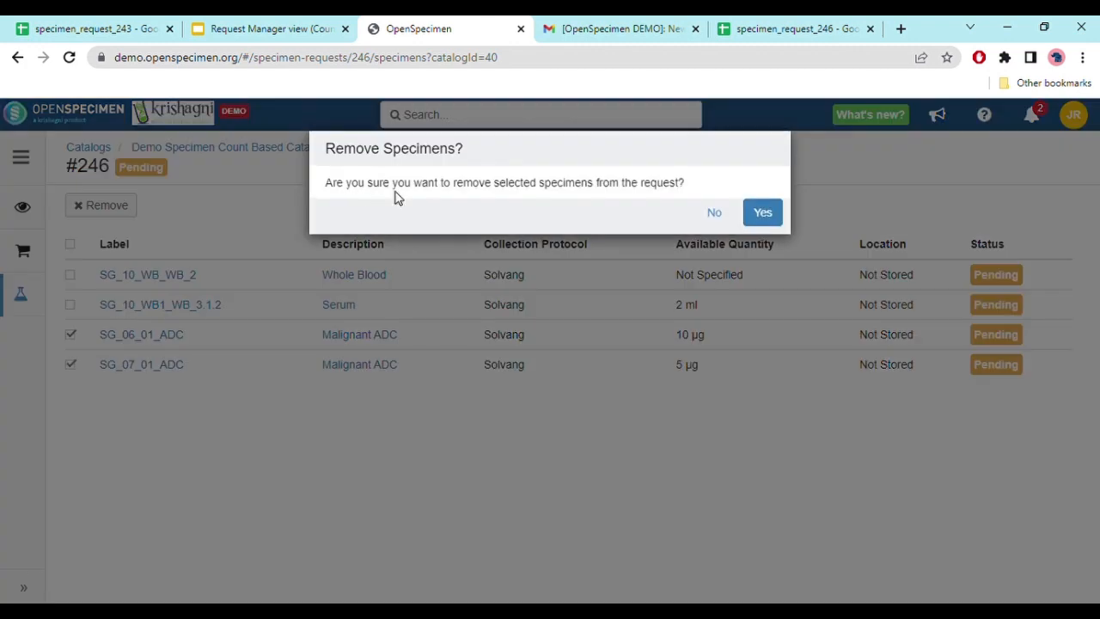
left_click(762, 214)
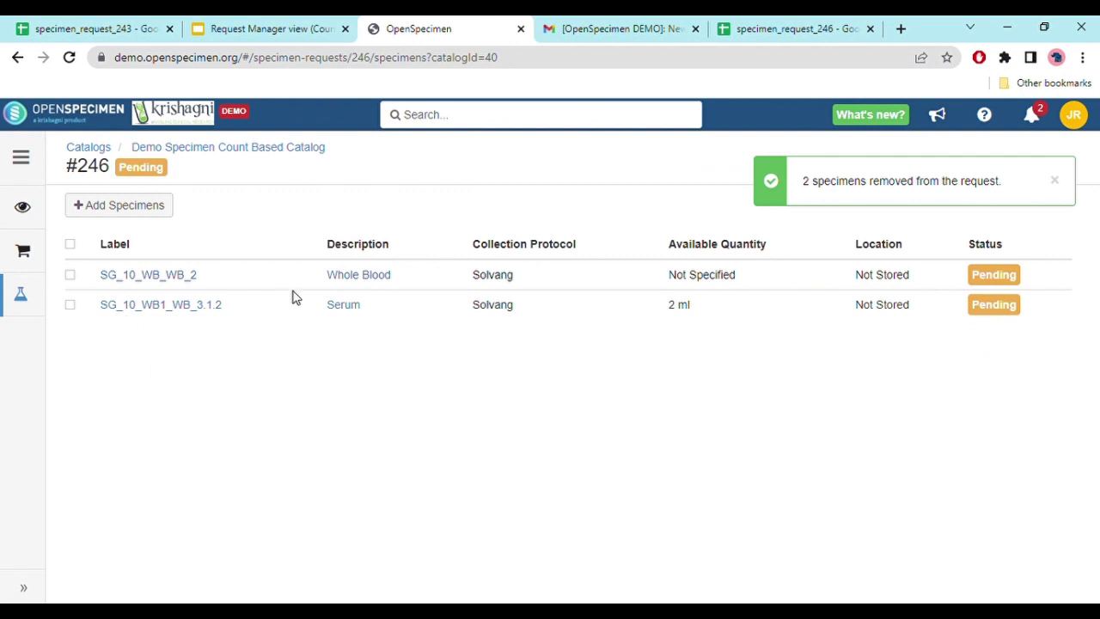
- View the request's overview and show the Actions on Request slide in the Google Slides presentation
left_click(39, 211)
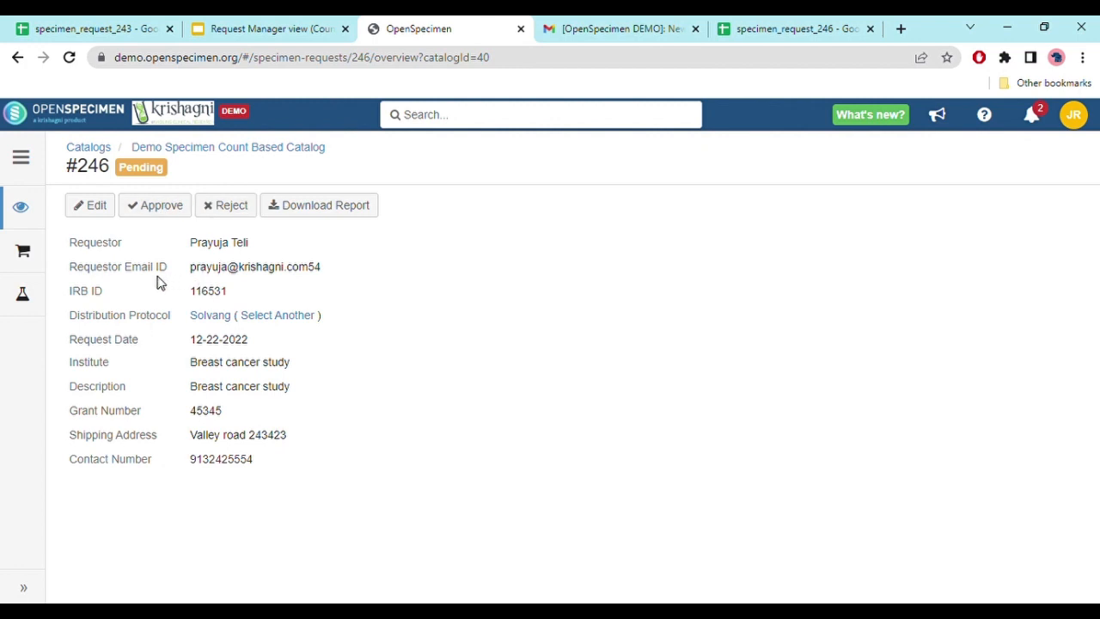
left_click(275, 28)
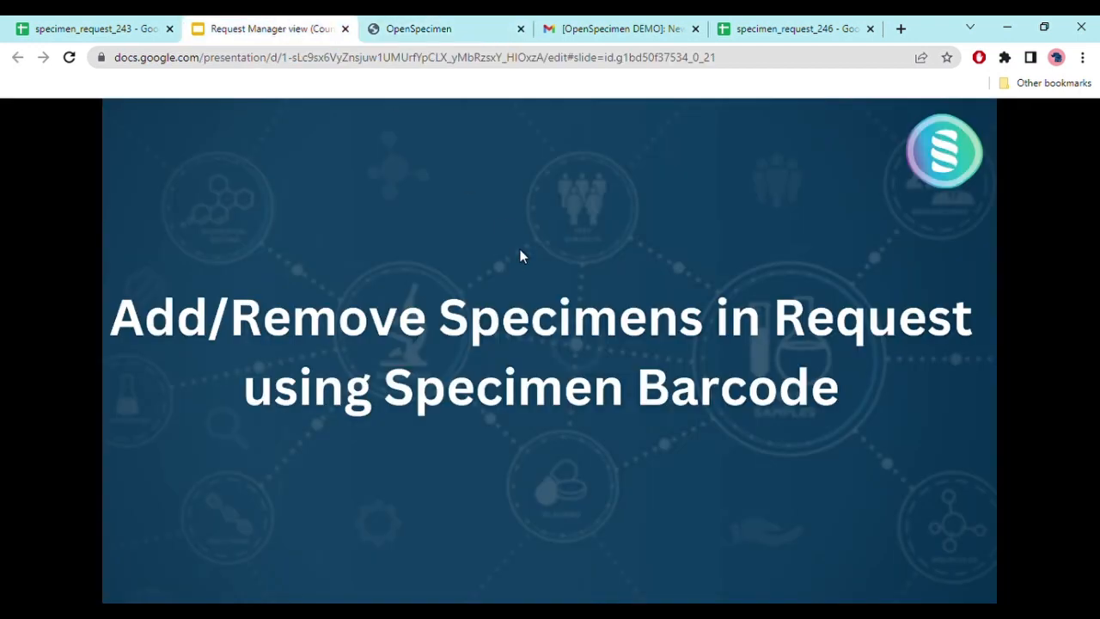
key("Right")
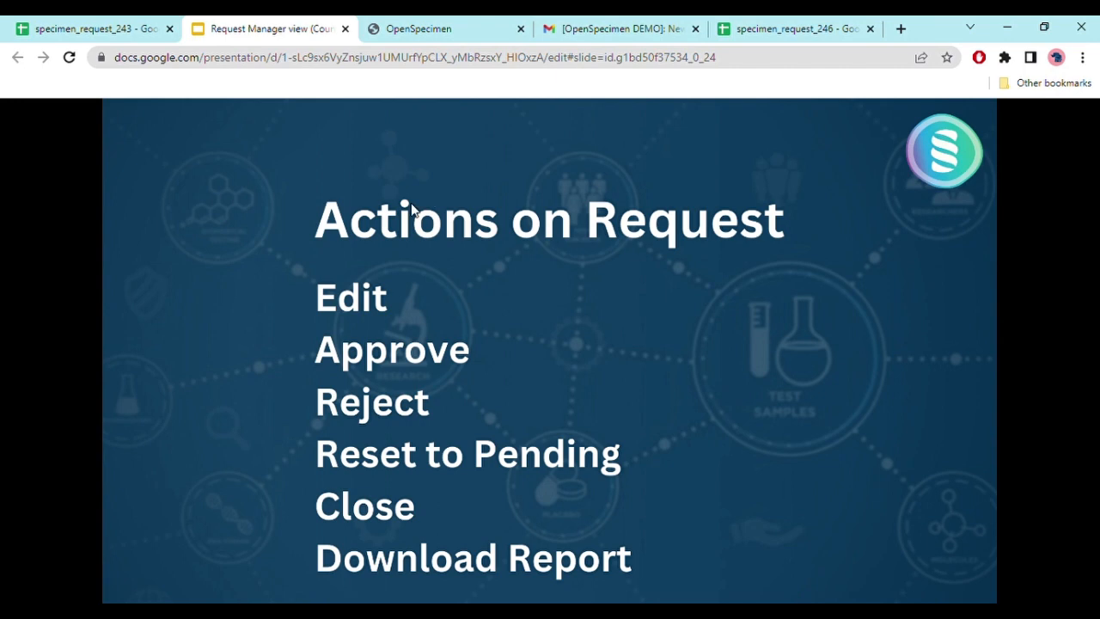
- Switch to OpenSpecimen, examine the editable fields of the request, and leave editing without saving
left_click(442, 31)
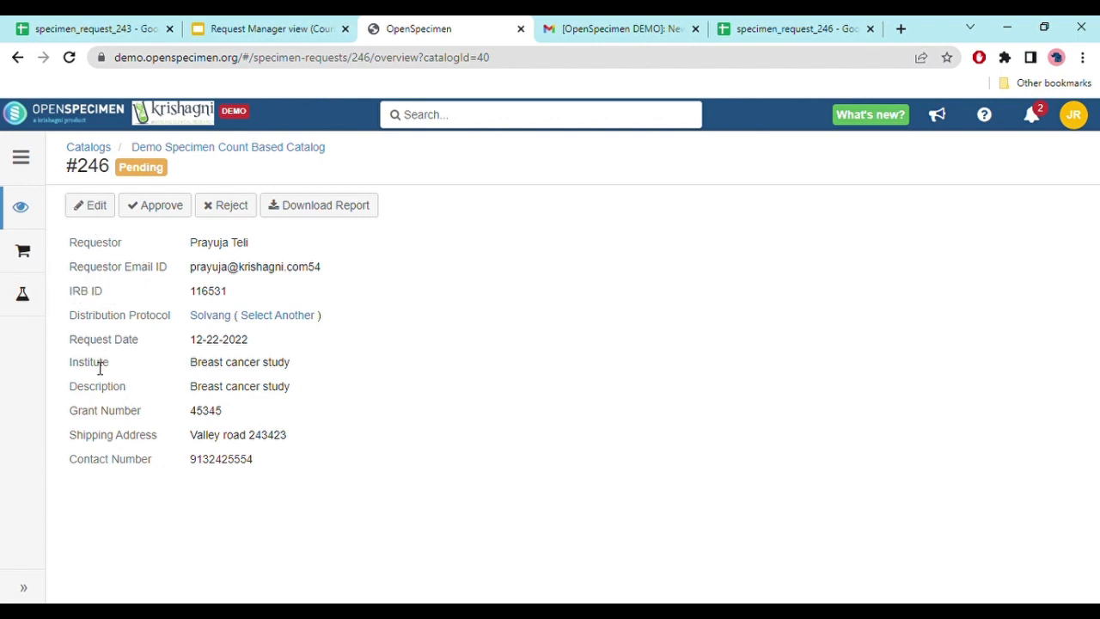
double_click(77, 389)
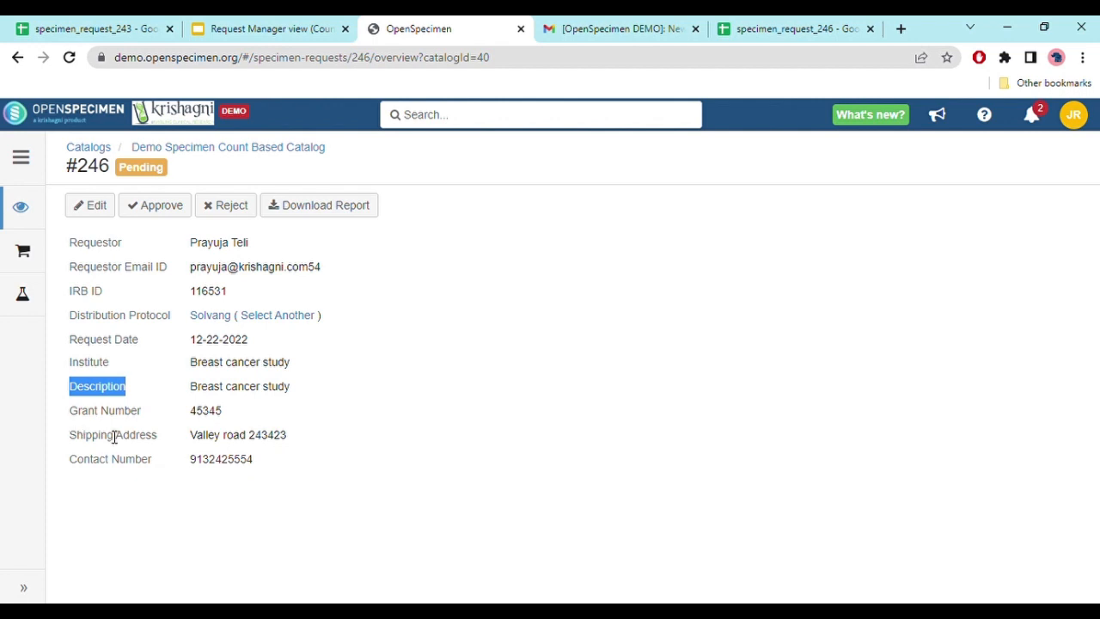
left_click(96, 217)
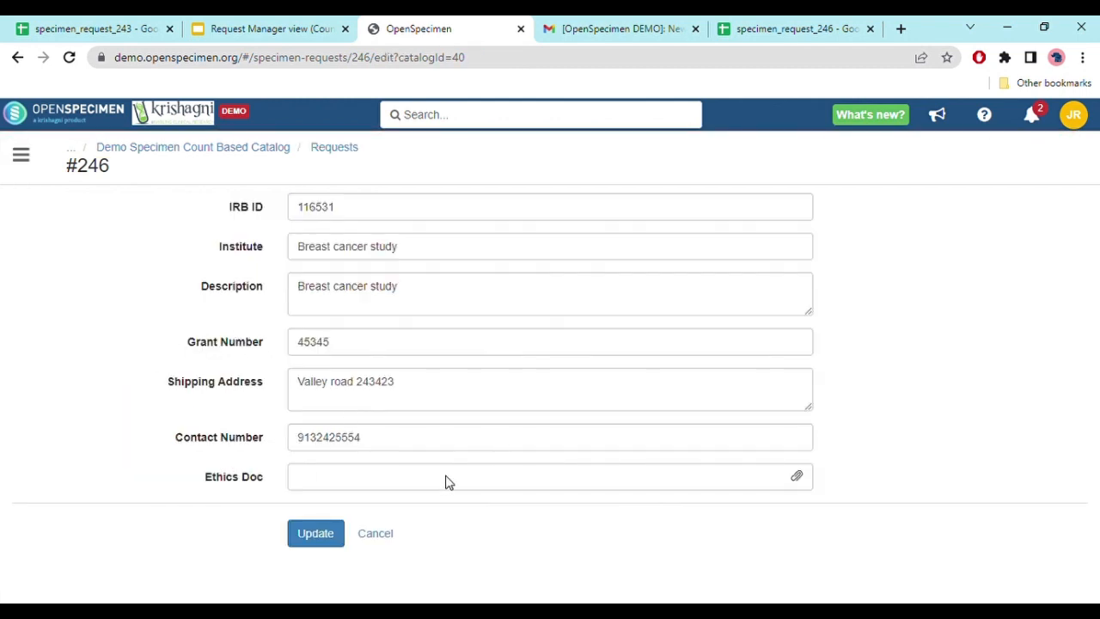
left_click(389, 538)
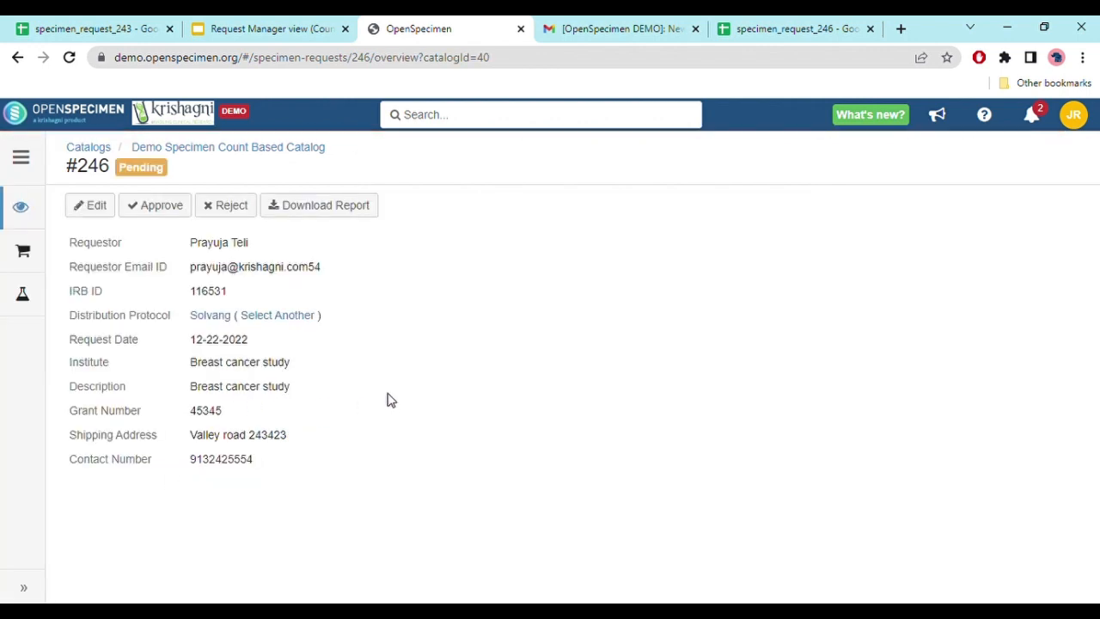
- Approve the pending request with the approval comment "Approving Request"
left_click(159, 209)
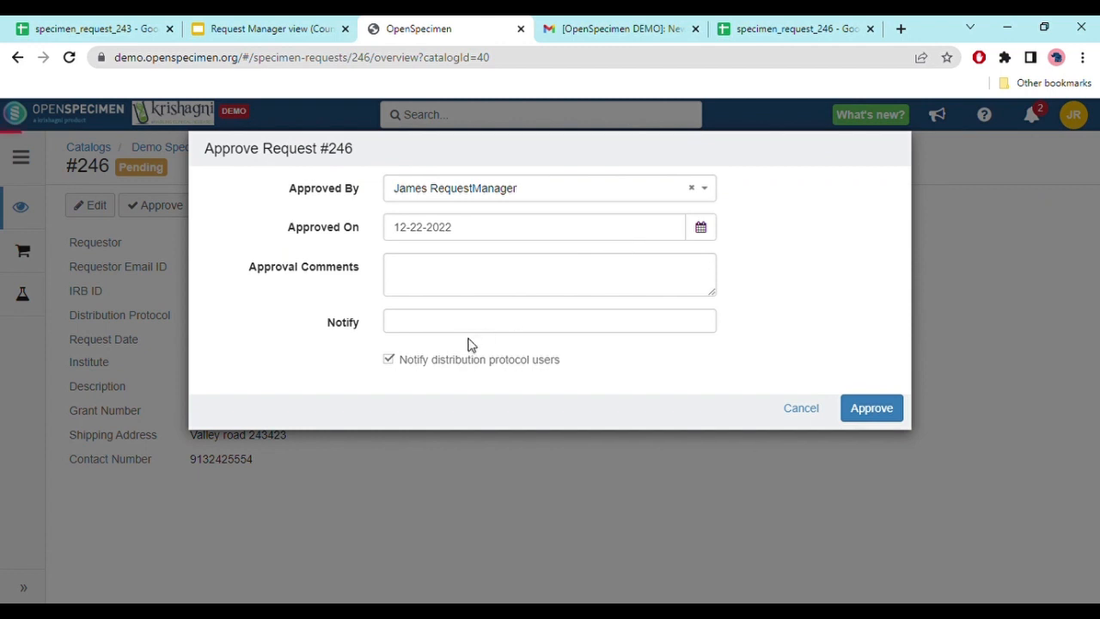
left_click(444, 276)
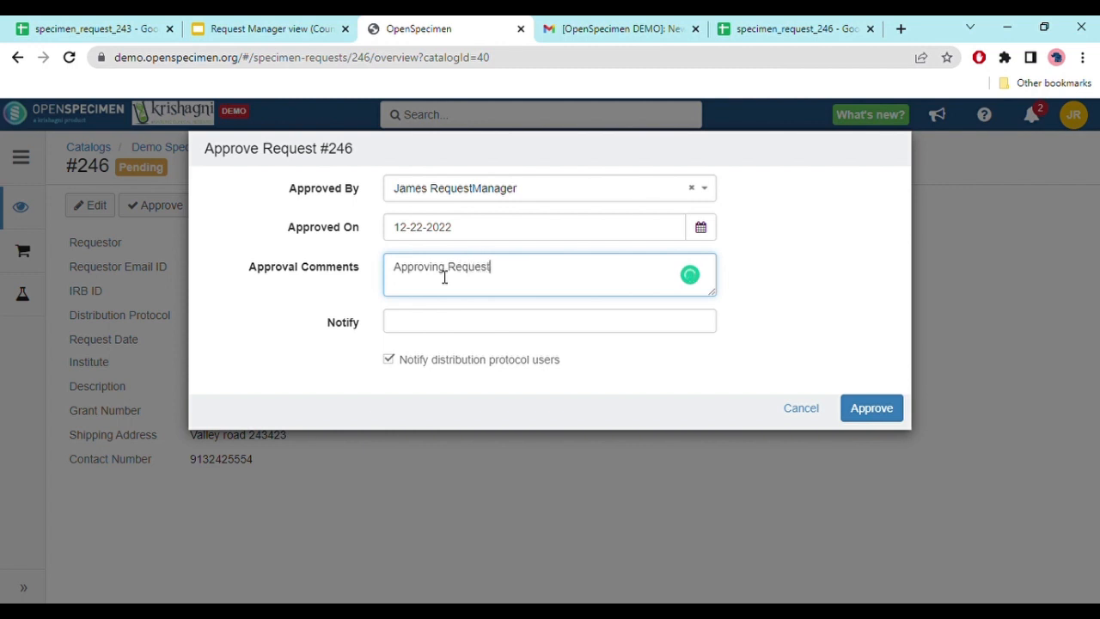
left_click(868, 412)
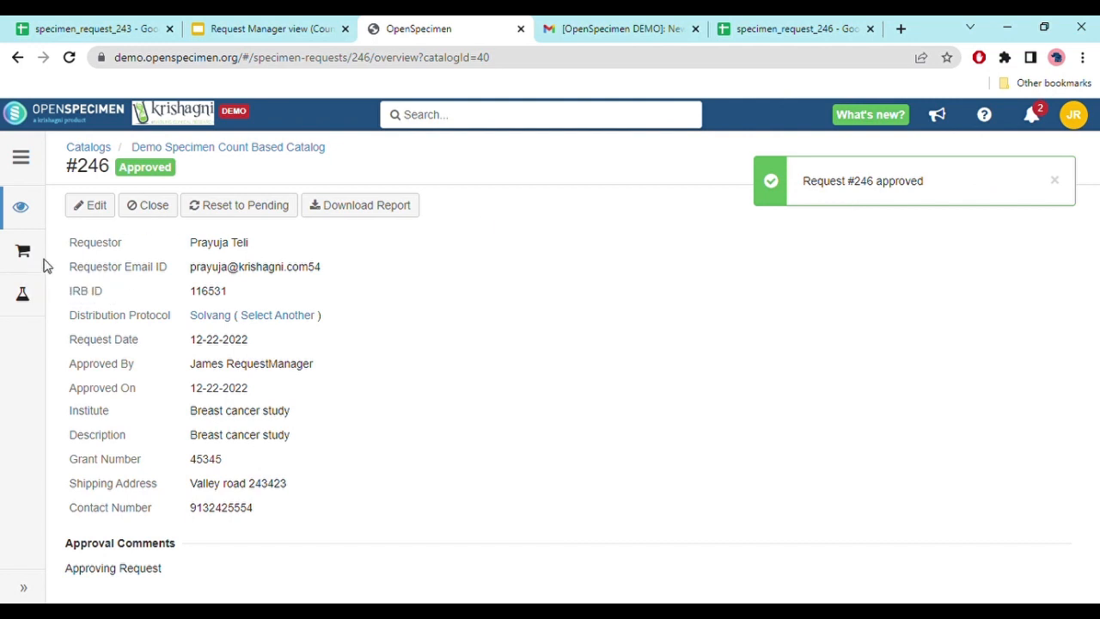
- View the approved request's specimen list, select both specimens to reveal the distribution options, and clear the selection
left_click(23, 297)
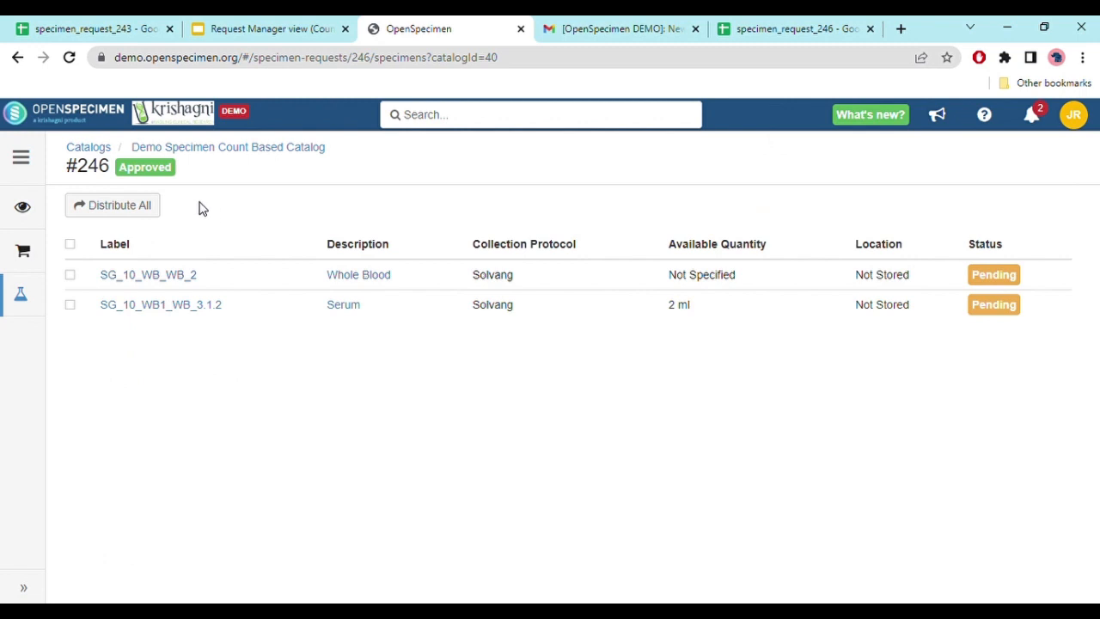
left_click(71, 274)
left_click(71, 304)
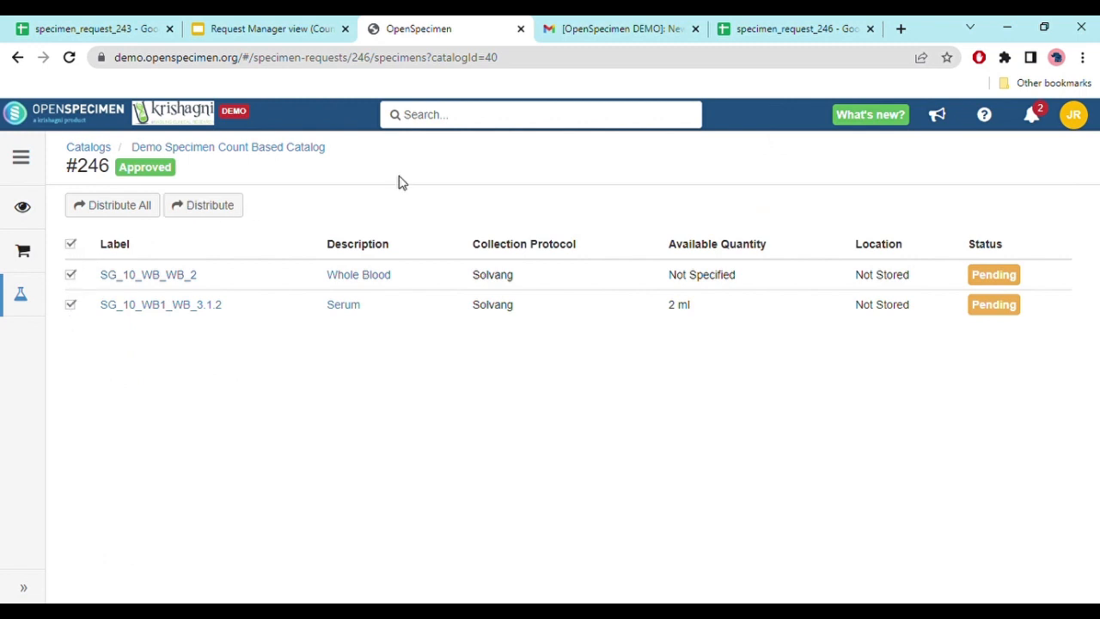
left_click(70, 244)
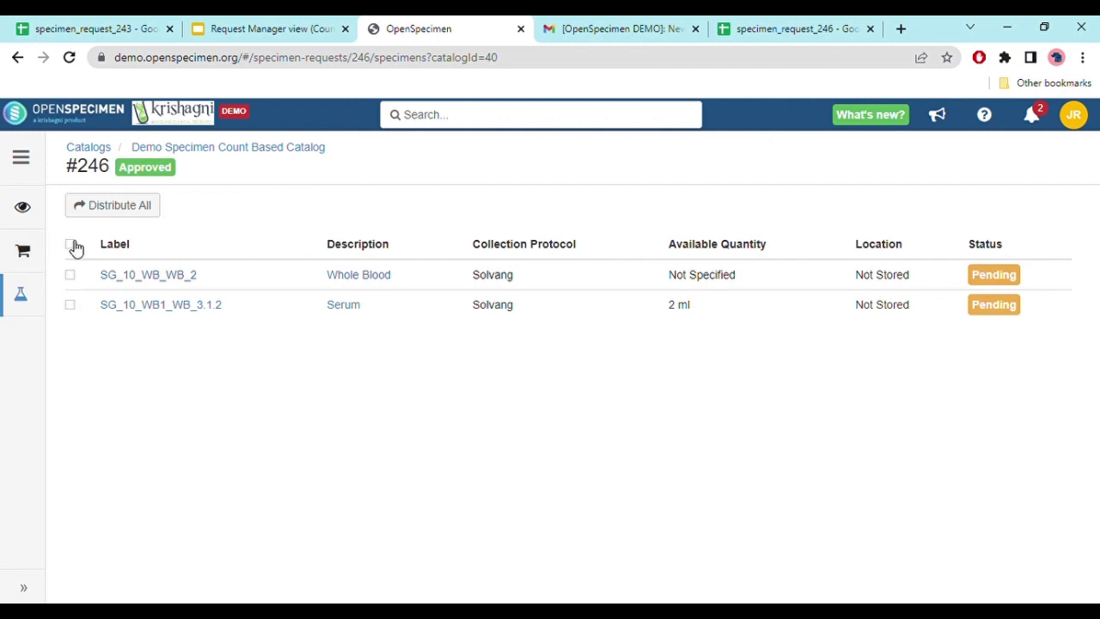
- Reset the approved request to pending with the comment "Approved by mistake", and approve it again without a comment
left_click(23, 206)
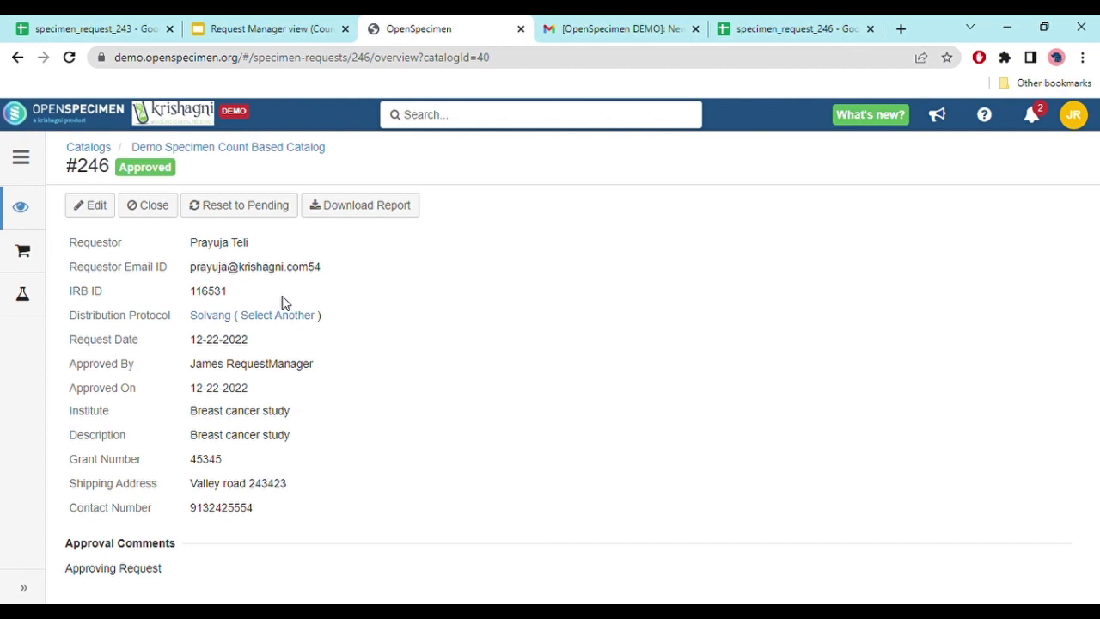
left_click(251, 209)
left_click(596, 197)
type("Approved by mistake")
left_click(872, 252)
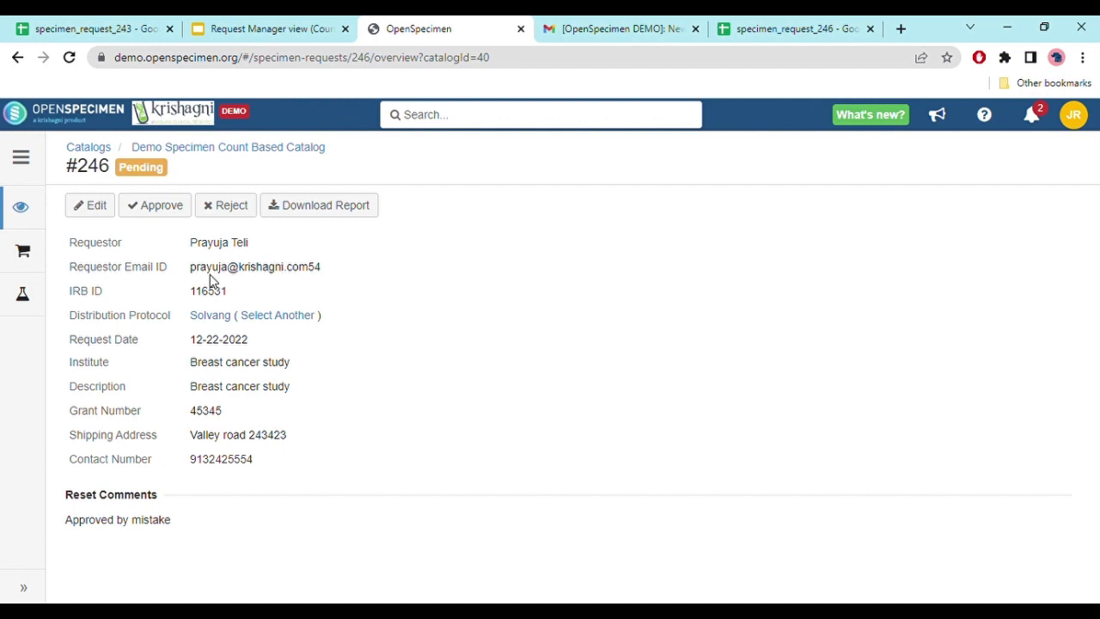
left_click(144, 209)
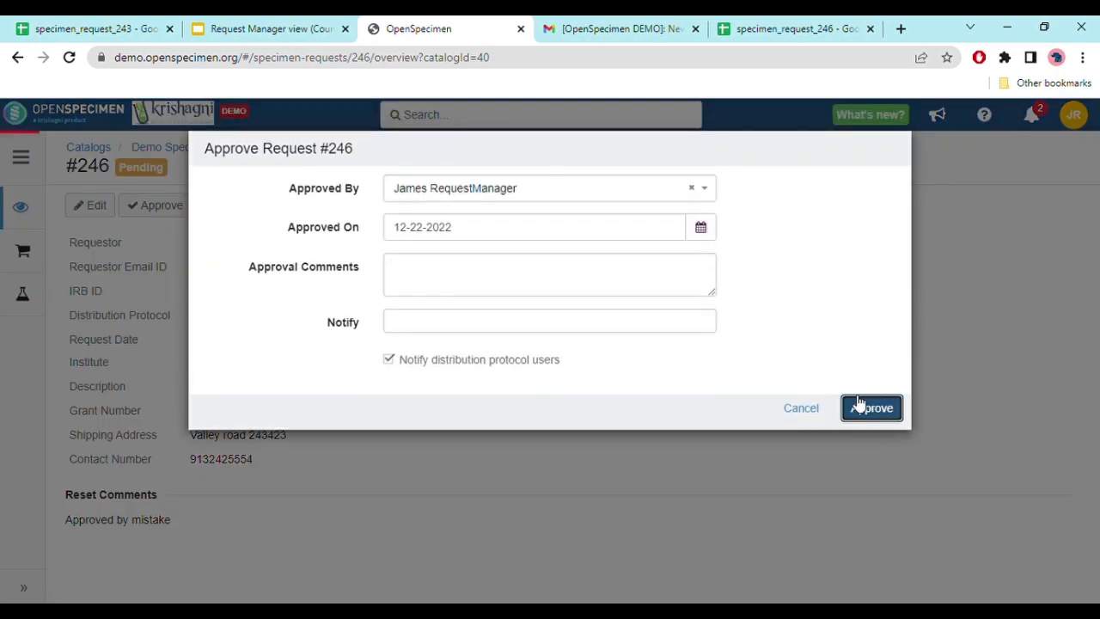
left_click(861, 404)
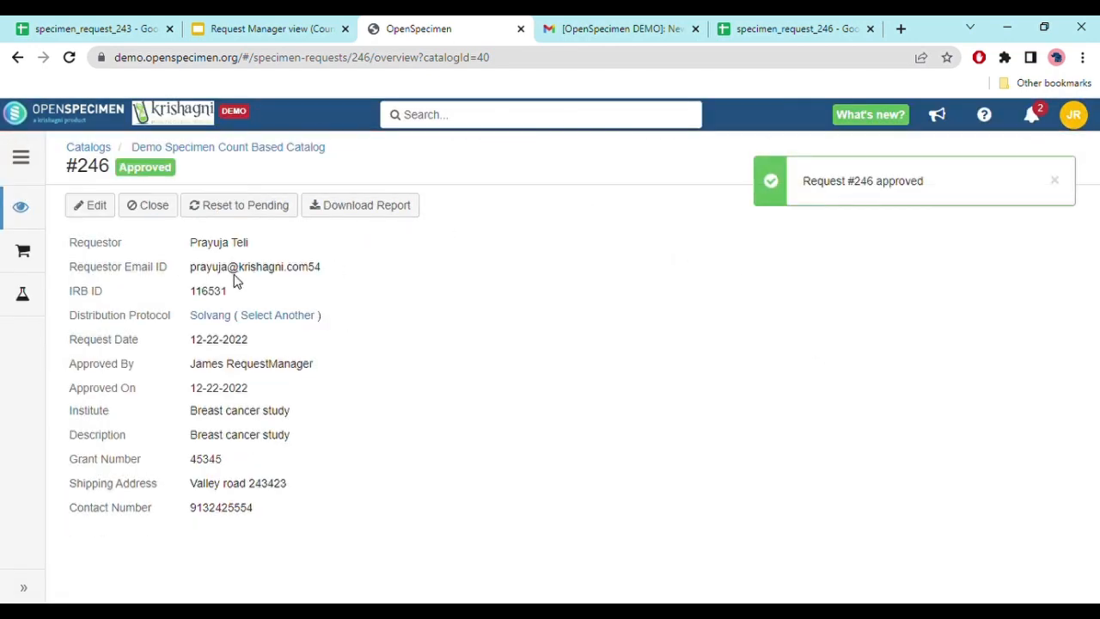
- Switch to Google Slides, show the slide "Email Notification of Actions performed on Requests", and return to OpenSpecimen
left_click(296, 20)
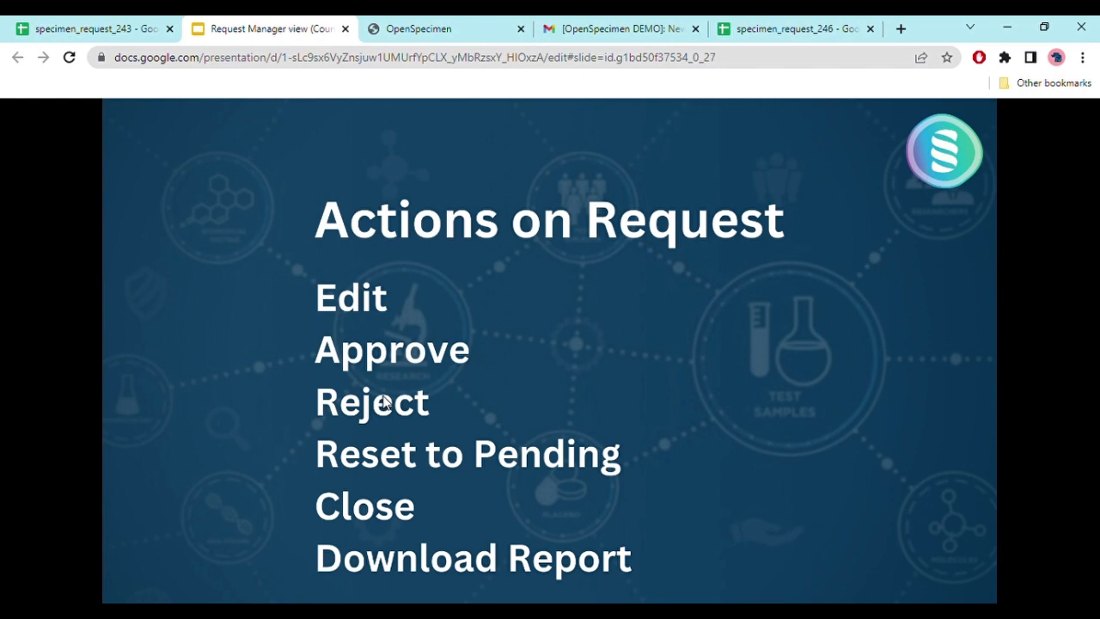
left_click(384, 403)
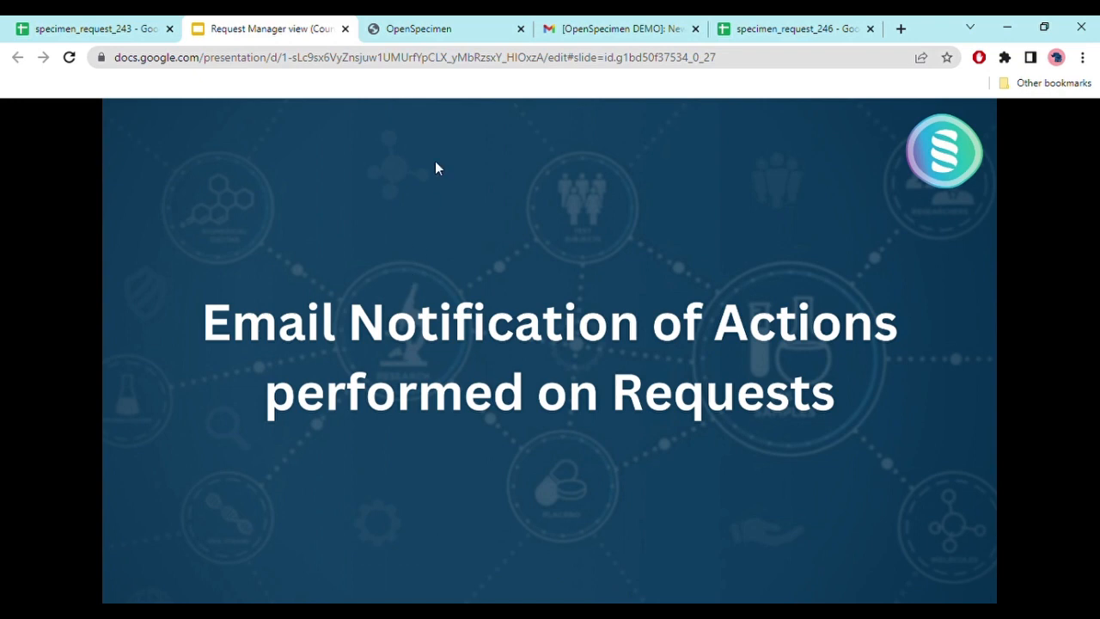
left_click(419, 27)
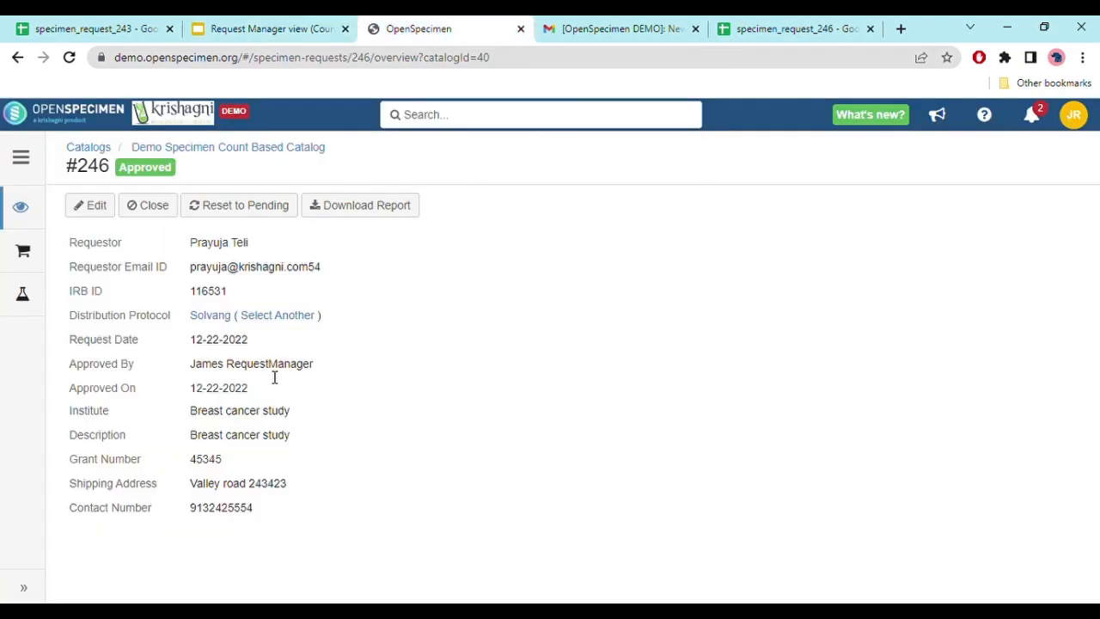
- Switch to Gmail and read the approval details in the notification email about the approved request
left_click(577, 24)
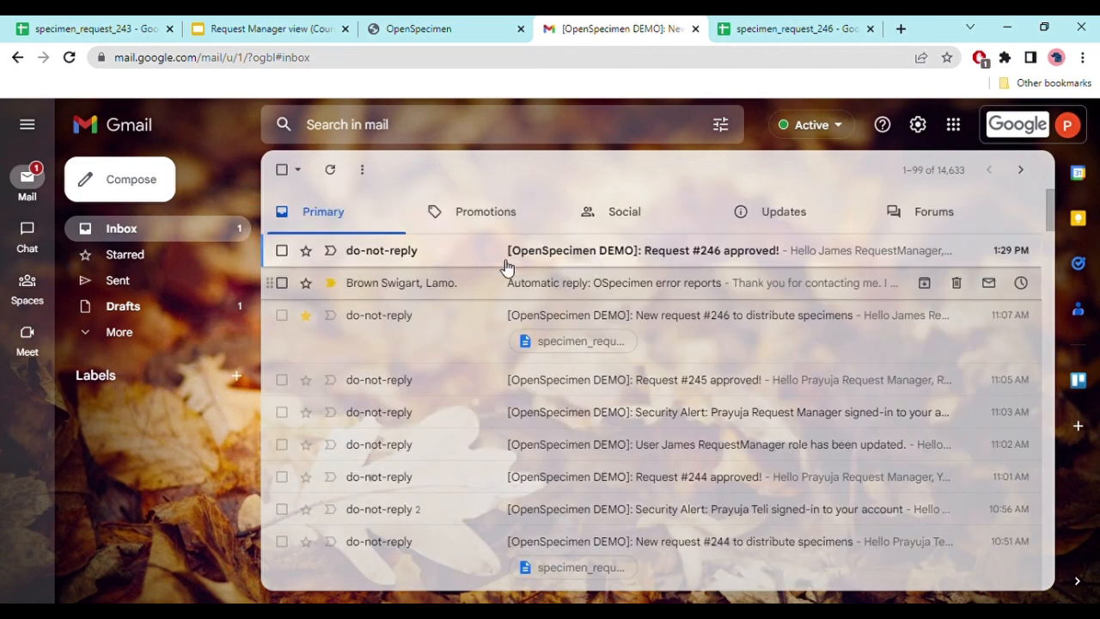
left_click(507, 261)
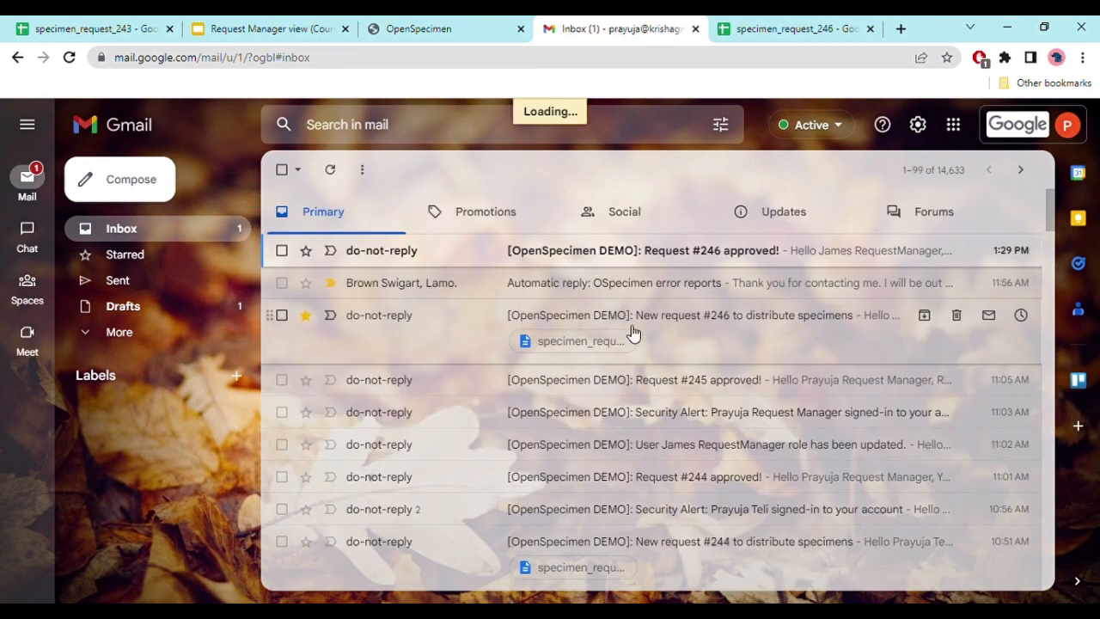
scroll(583, 322, "down", 1)
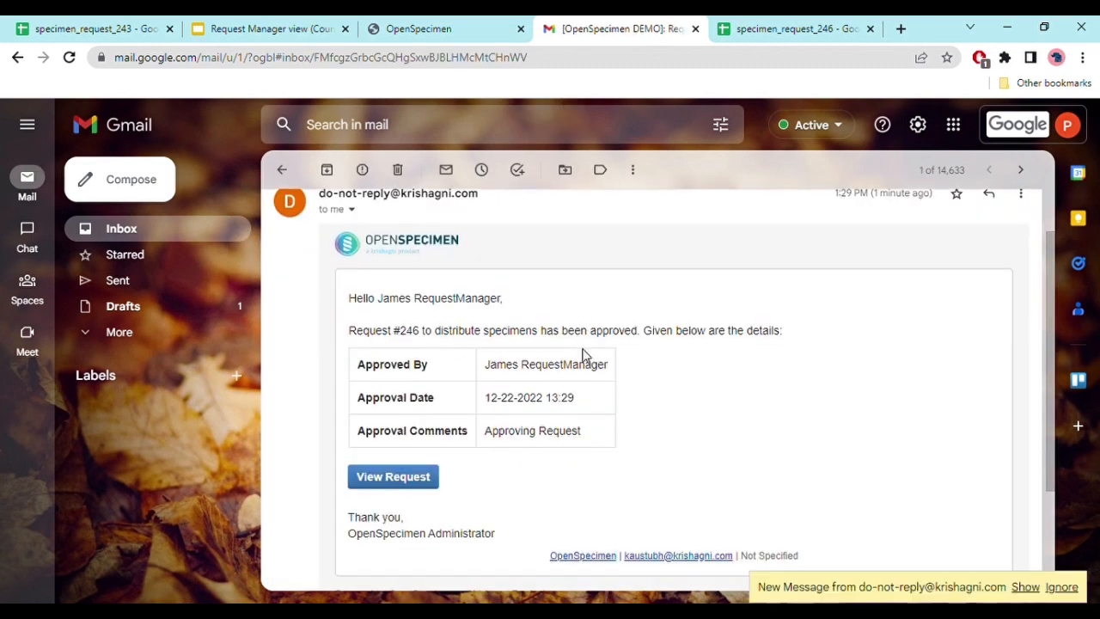
left_click_drag(487, 398, 612, 400)
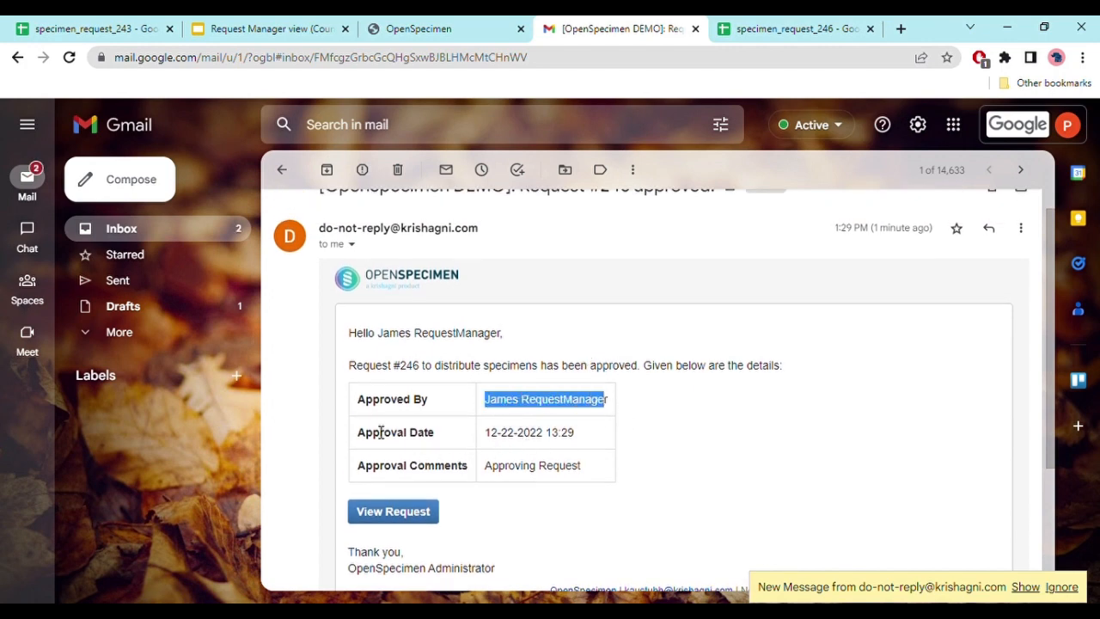
- Return to the inbox and read the notification email about the request's status being reset to Pending
left_click(121, 229)
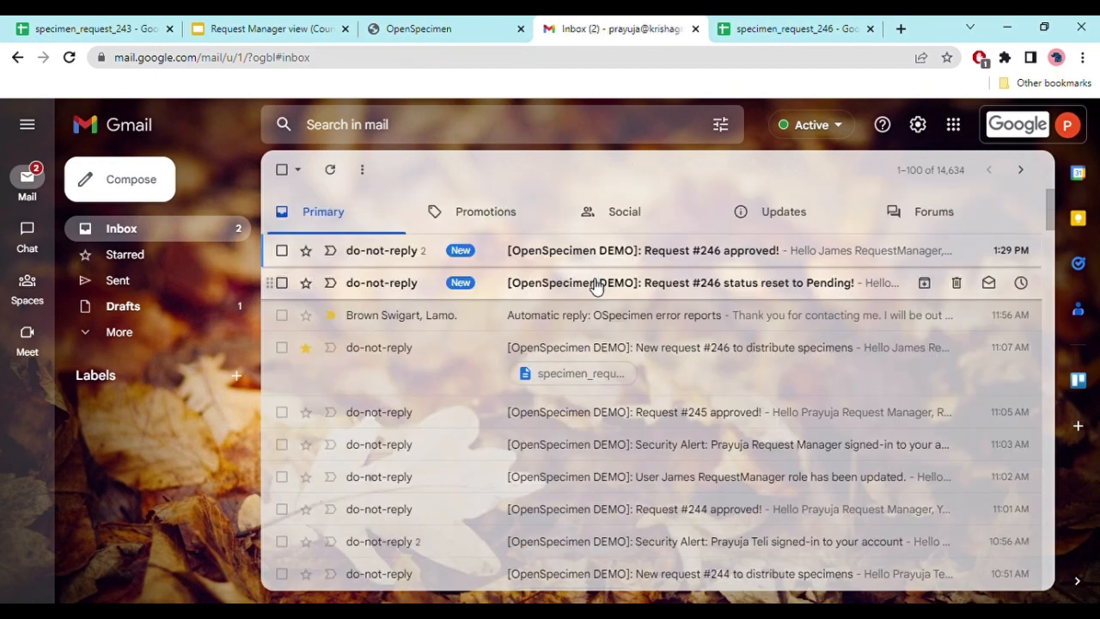
left_click(599, 289)
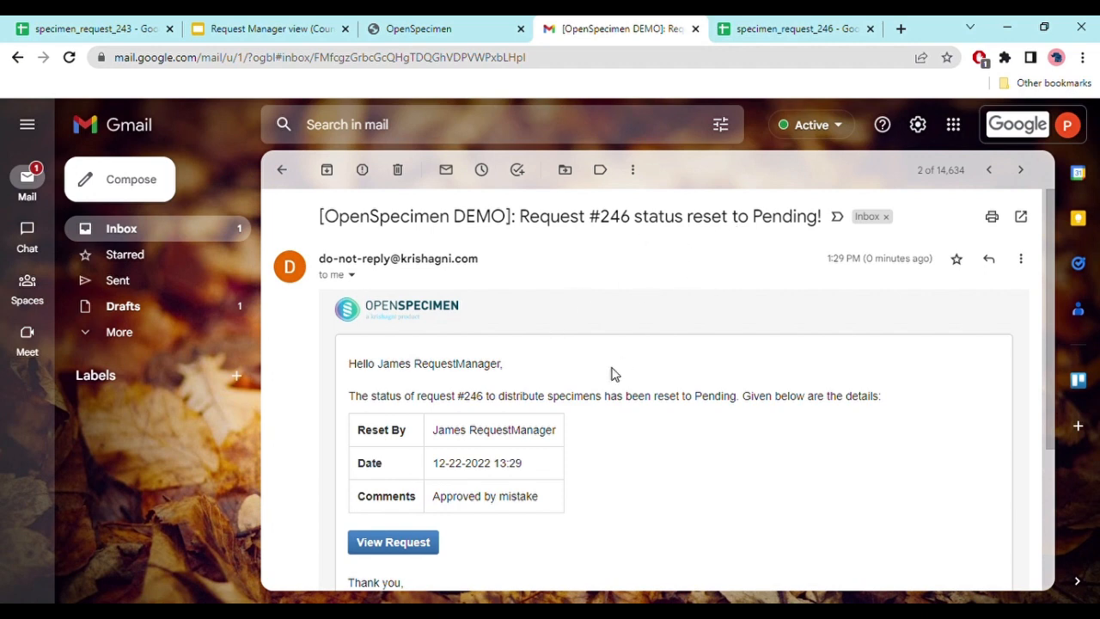
scroll(614, 374, "down", 3)
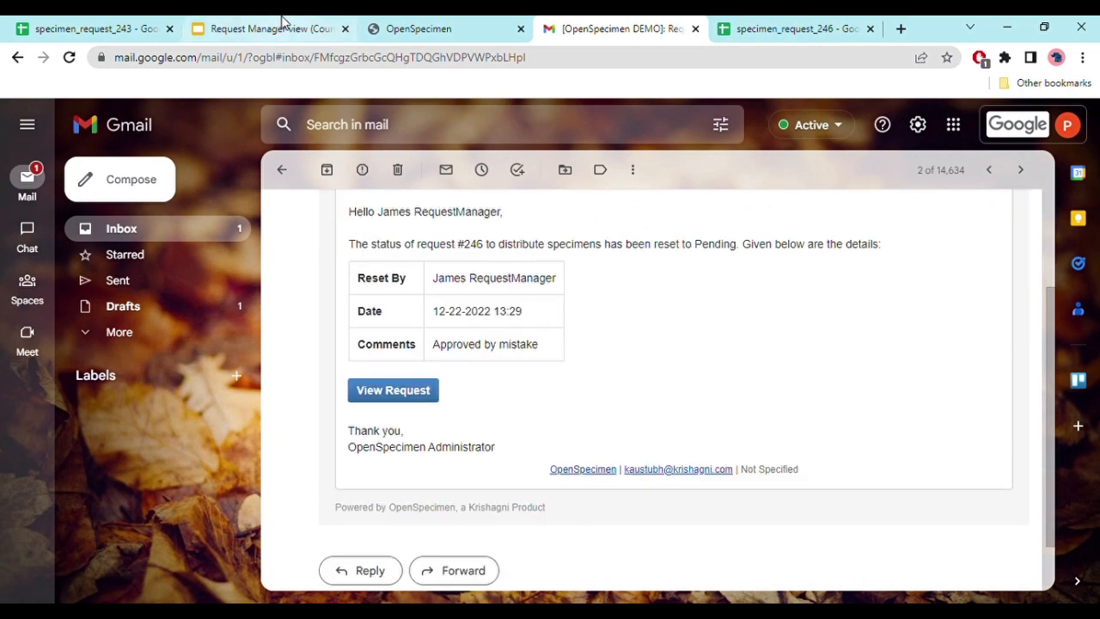
- Switch to OpenSpecimen, add SG_08_01_ADC and SG_09_01_ADC from the cart's Male ADC category to the request, and check the specimen list
left_click(417, 24)
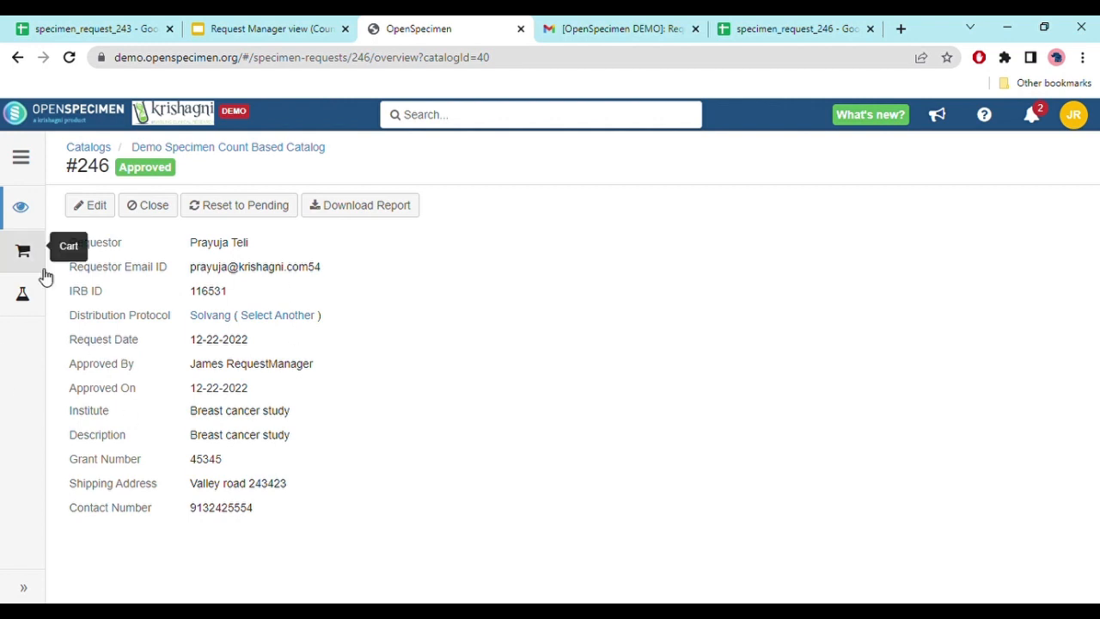
left_click(23, 250)
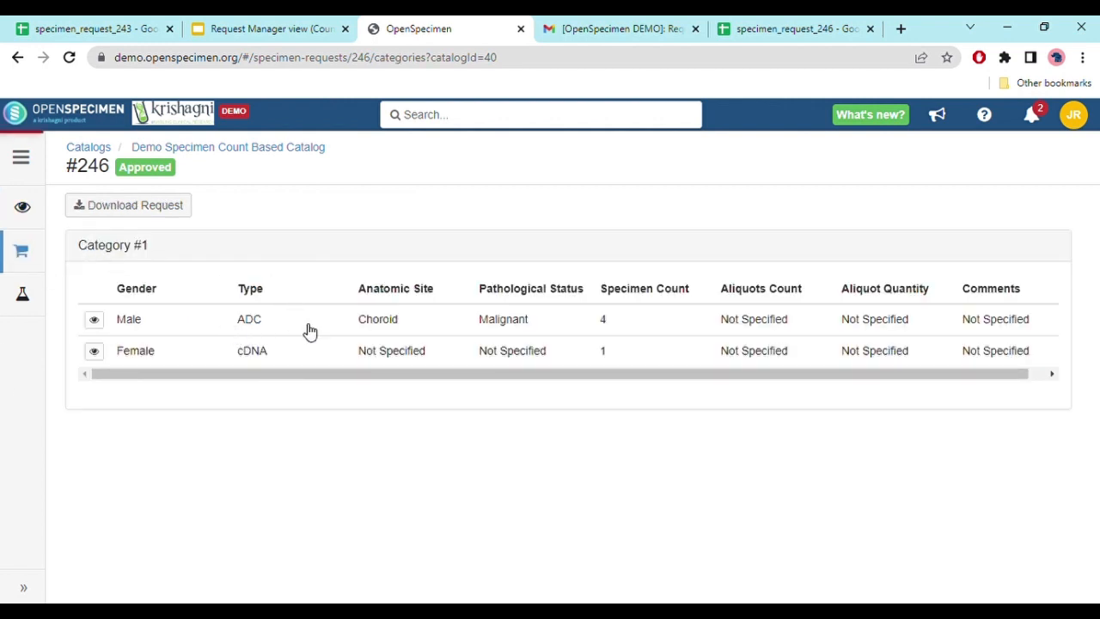
left_click(248, 319)
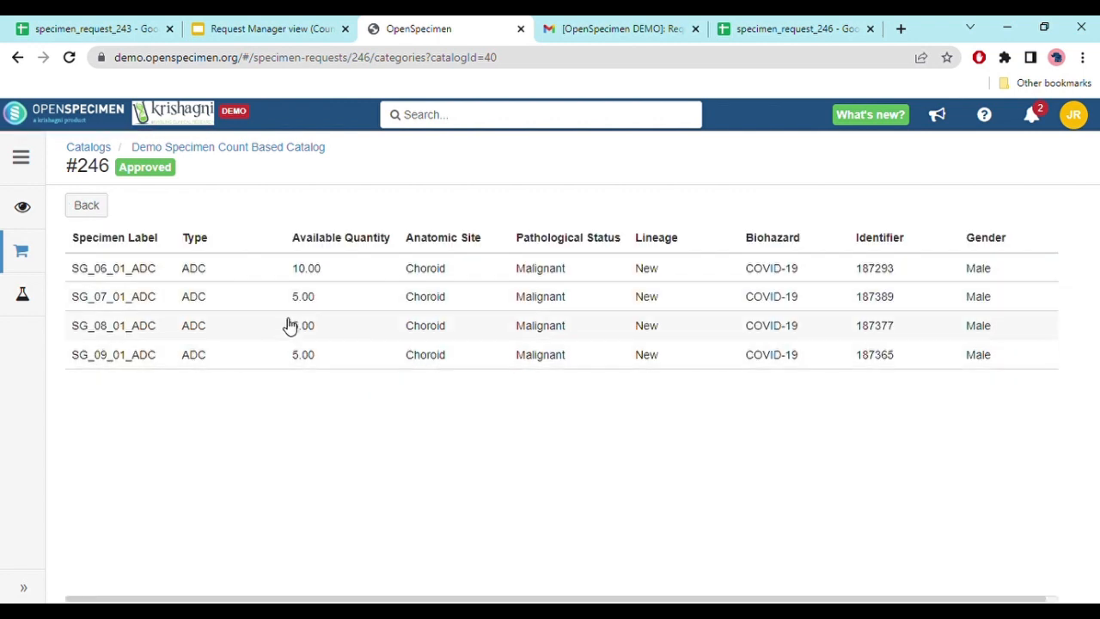
left_click(191, 334)
left_click(173, 367)
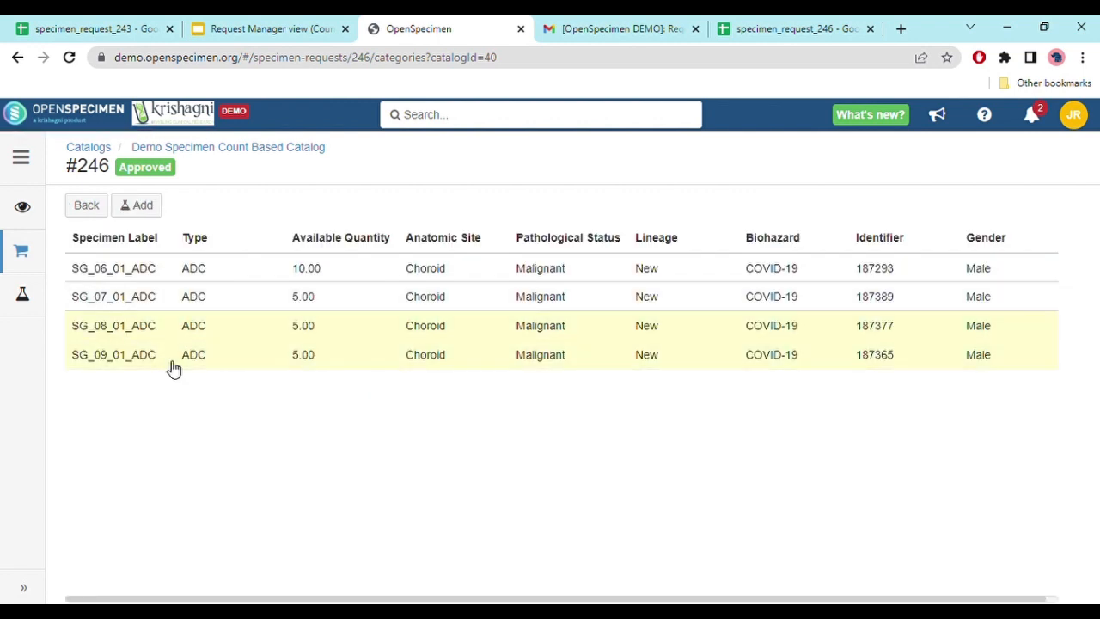
left_click(149, 212)
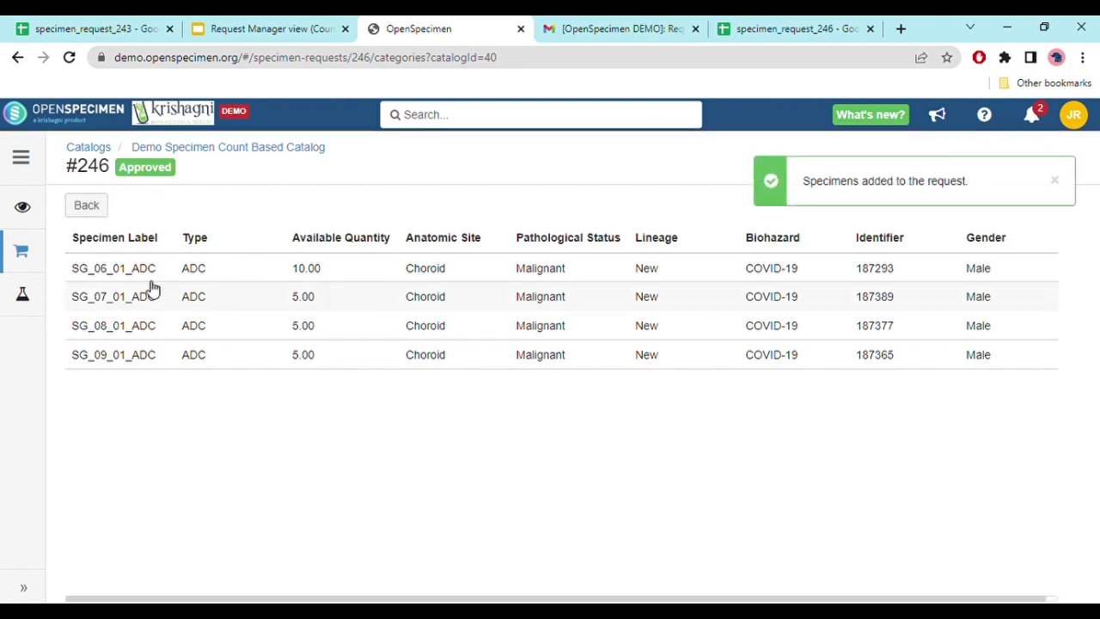
left_click(40, 303)
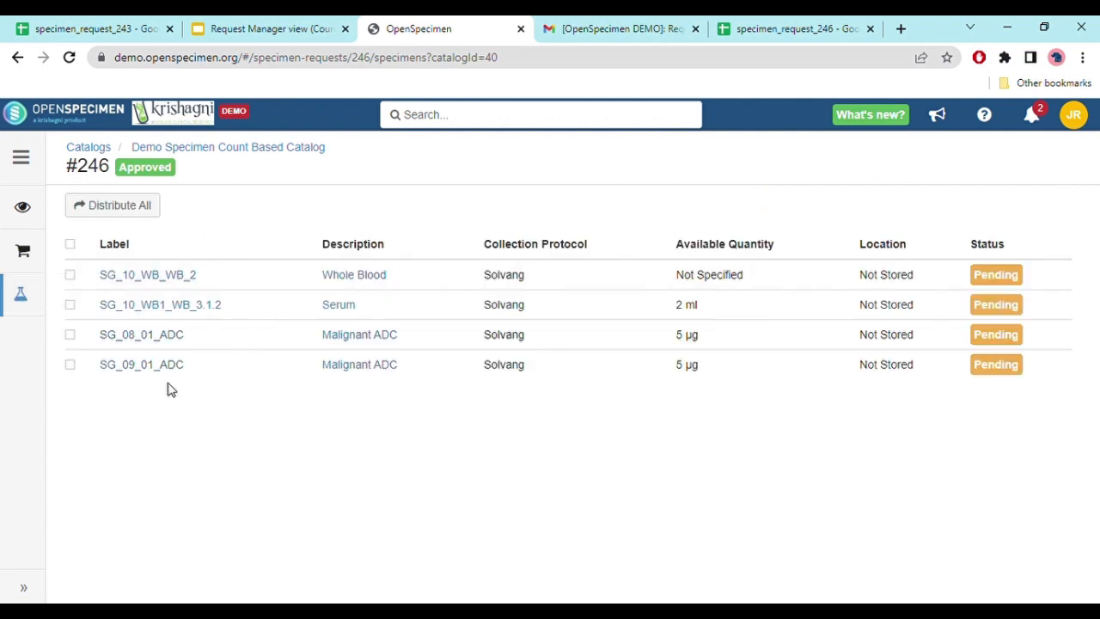
- Add the cDNA specimen SG_11_01_ADC.1.2 from the cart's Female category to the request, and check the specimen list
left_click(32, 261)
left_click(296, 350)
left_click(166, 276)
left_click(141, 208)
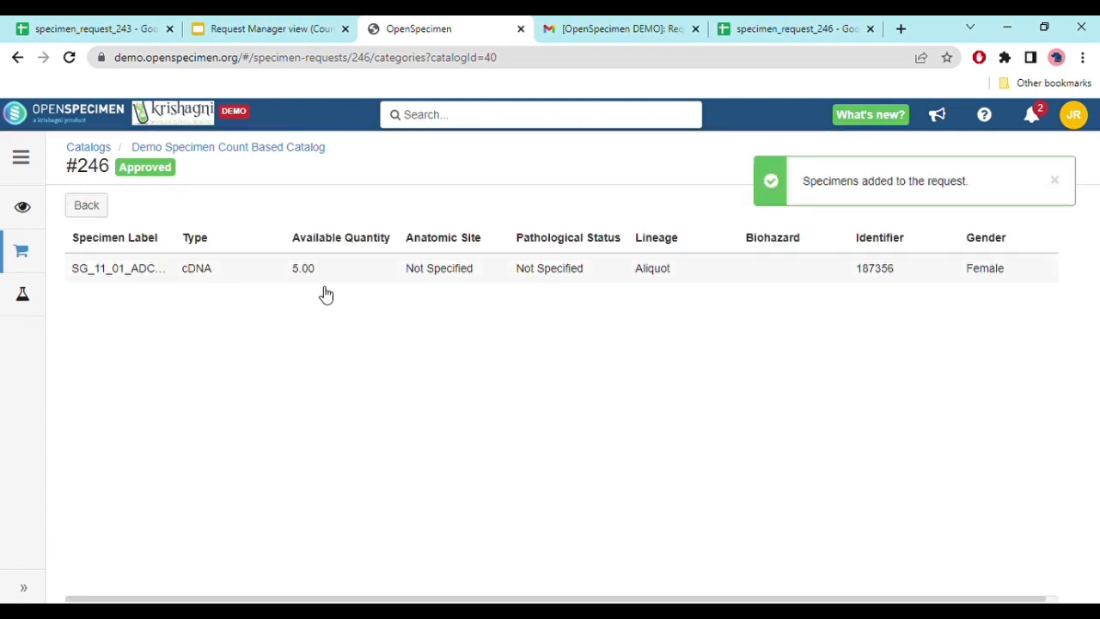
left_click(22, 294)
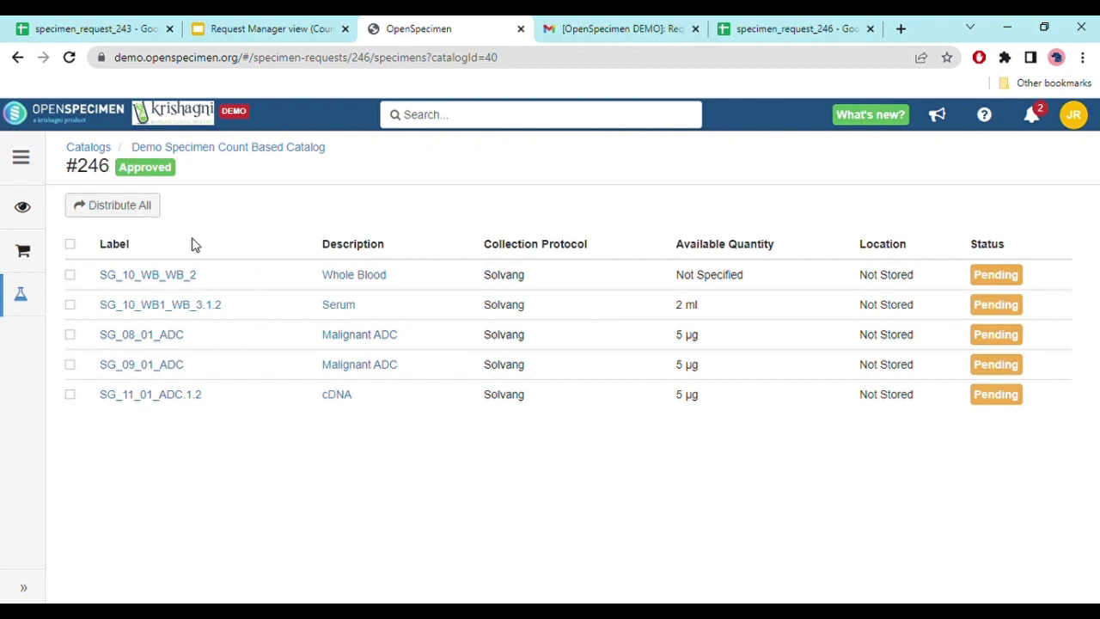
- Switch to Google Slides, show the "Distribute Vs. Distribute All" slide, and return to OpenSpecimen
left_click(283, 29)
key("Right")
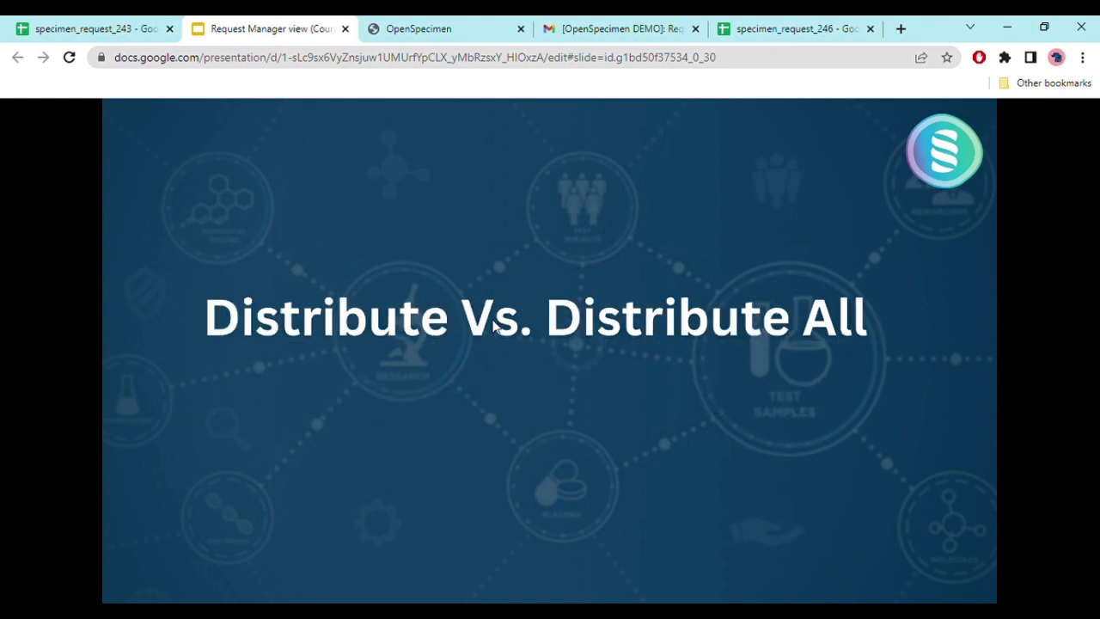
left_click(418, 28)
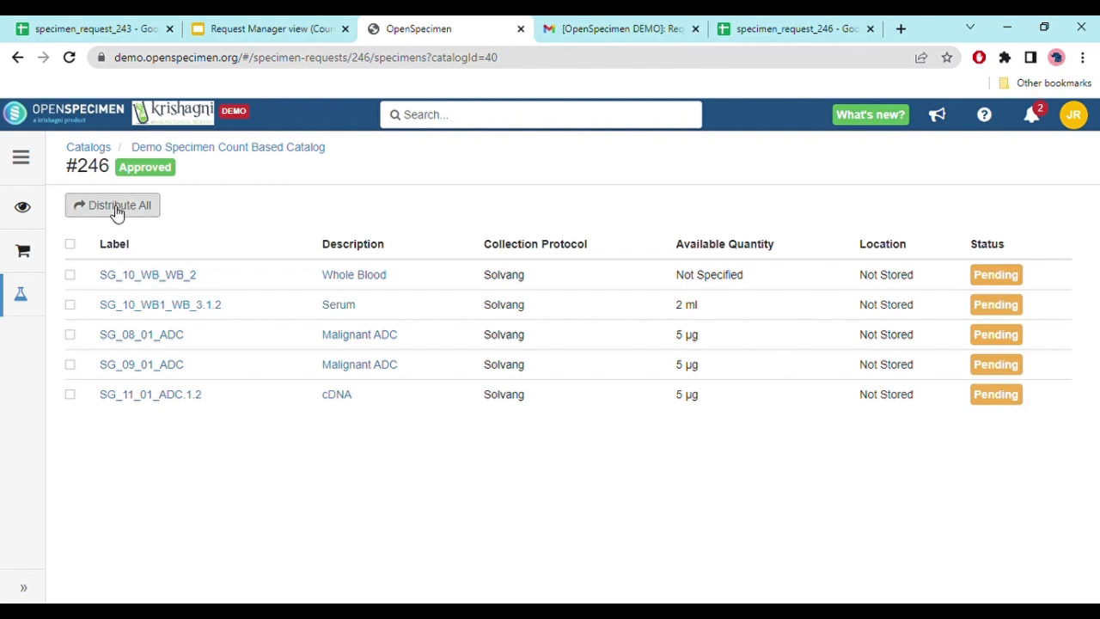
- Select SG_10_WB_WB_2 and SG_10_WB1_WB_3.1.2, clear the selection, and select both again to compare the Distribute and Distribute All options
left_click(73, 276)
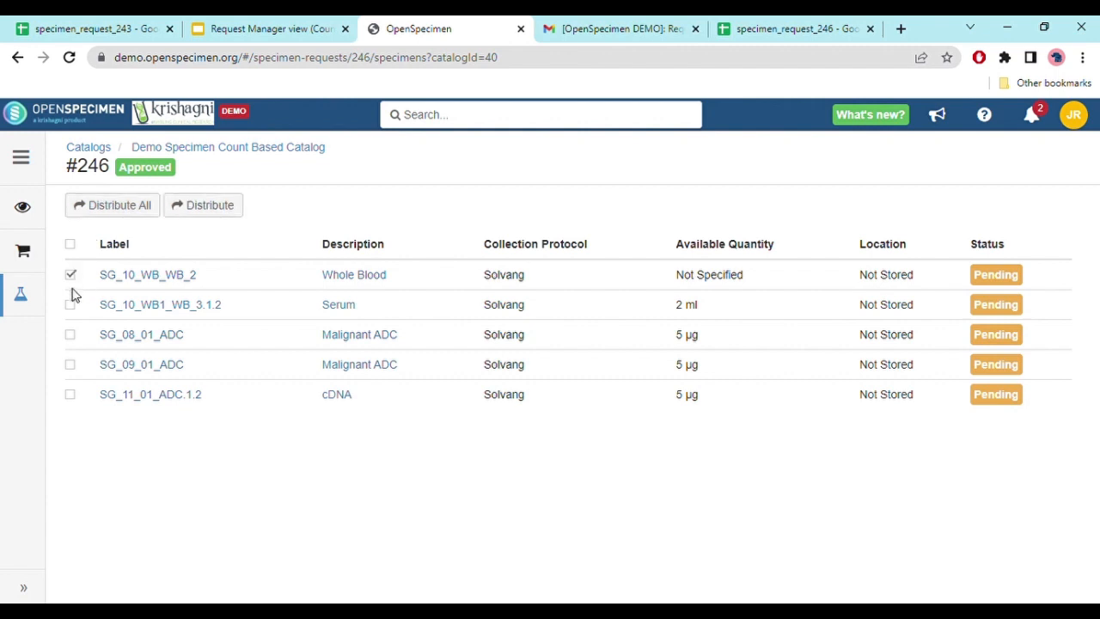
left_click(74, 308)
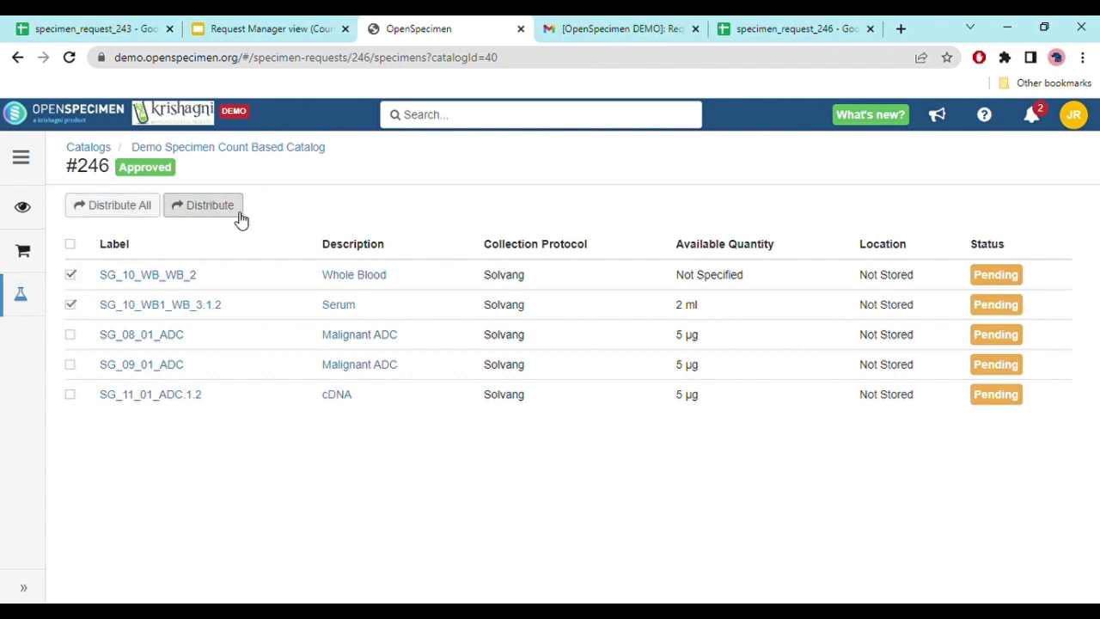
left_click(75, 281)
left_click(73, 308)
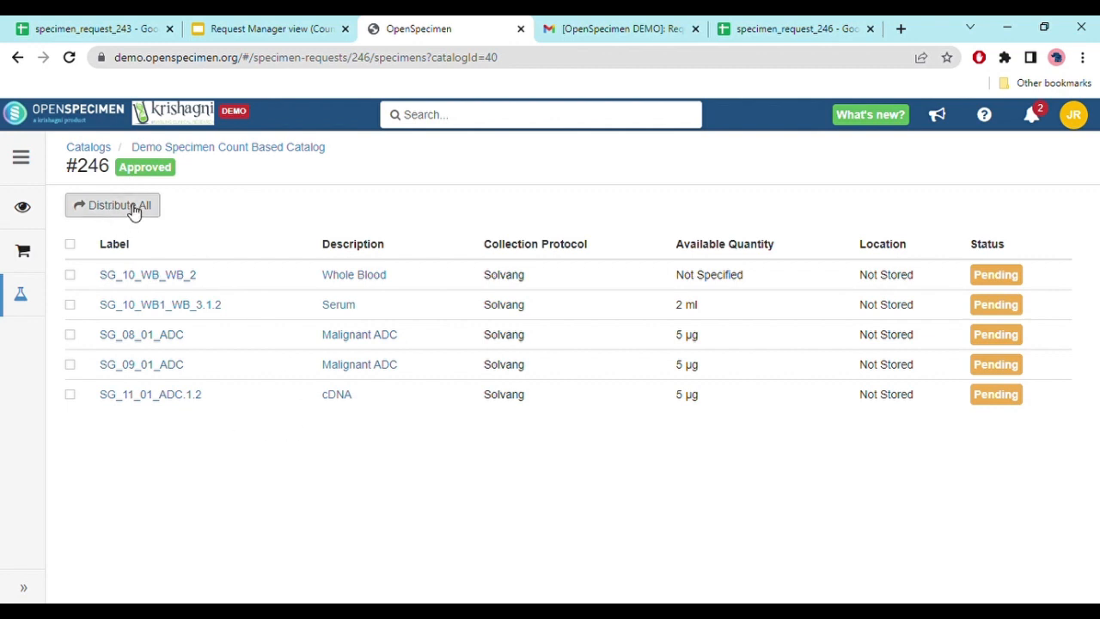
left_click(70, 275)
left_click(73, 307)
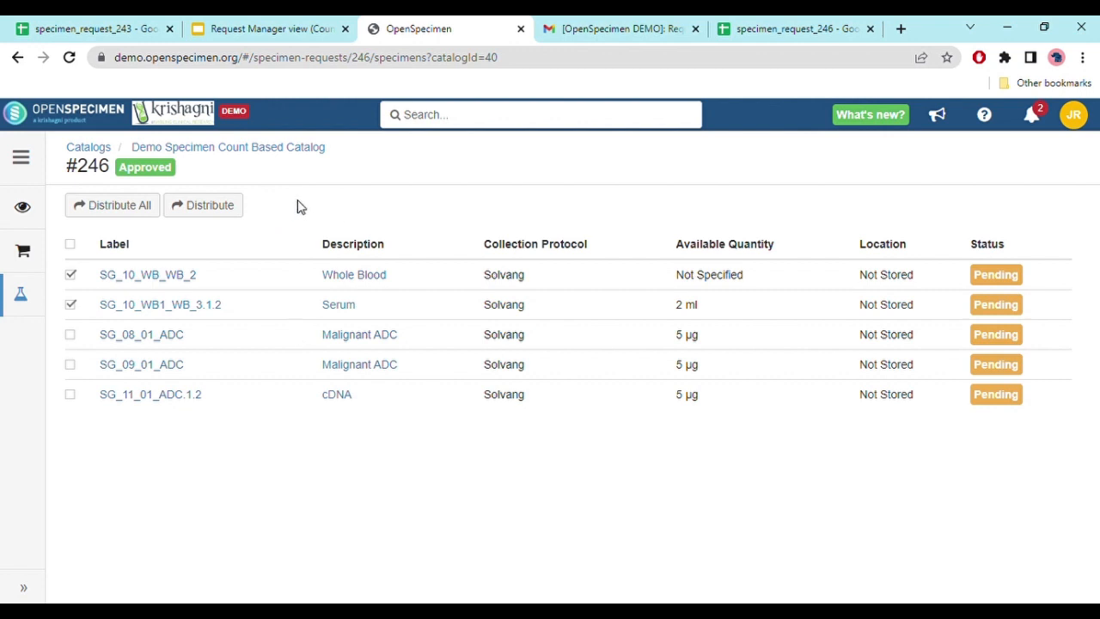
- Show the "View Orders" slide in Google Slides, and return to OpenSpecimen to open the count-based catalog's requests list
left_click(288, 28)
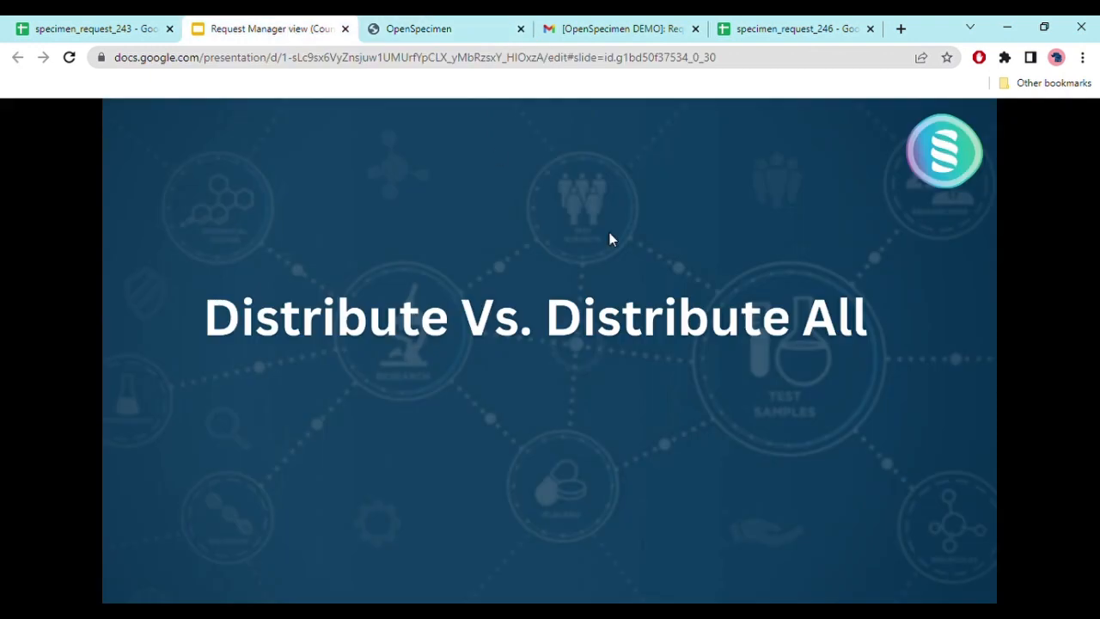
key("Right")
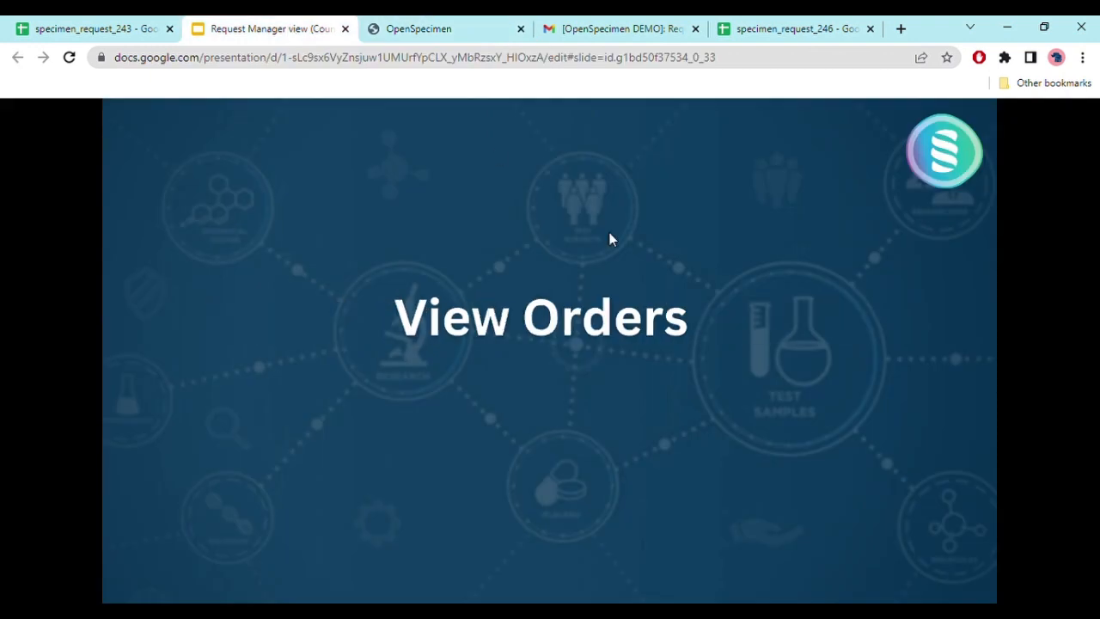
left_click(432, 31)
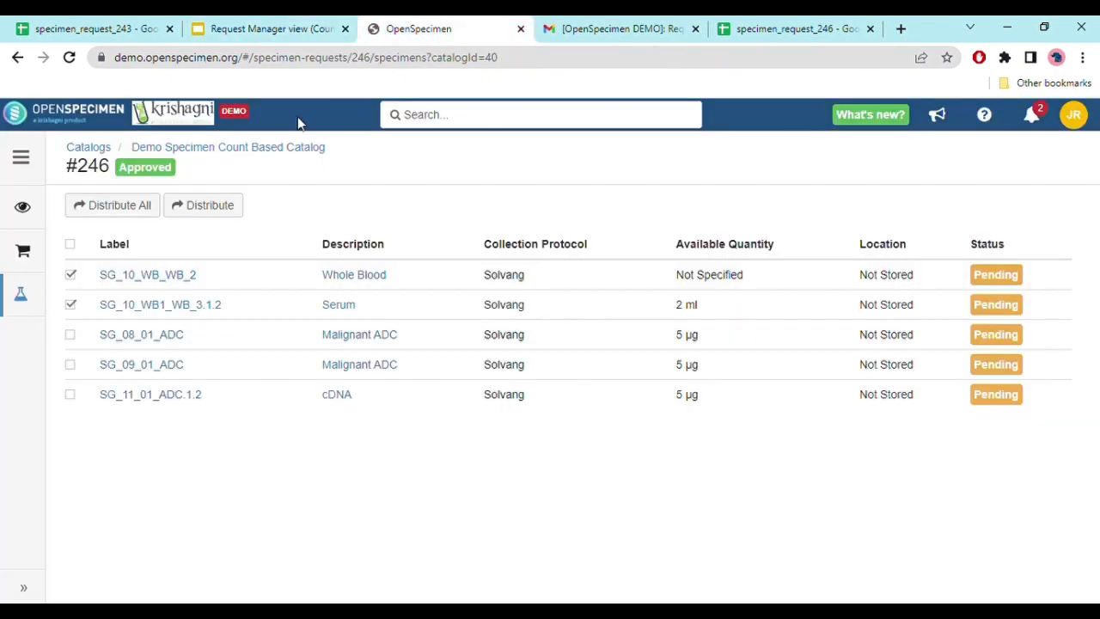
left_click(165, 150)
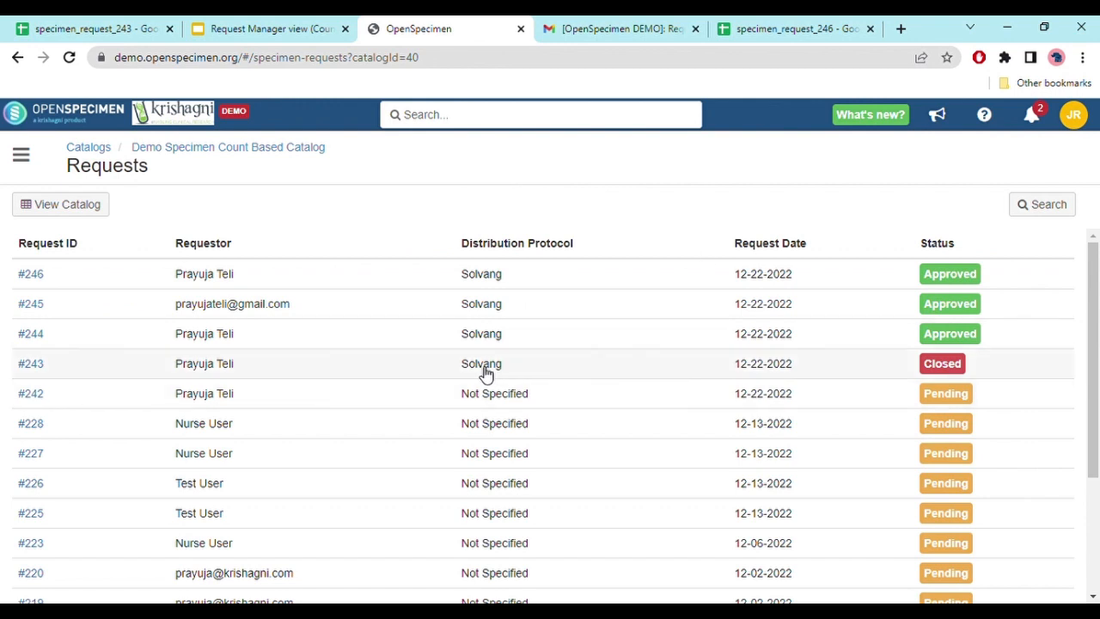
- Open request #243, then switch to Google Sheets and examine the request details and specimen rows in the specimen_request_243 report
left_click(369, 363)
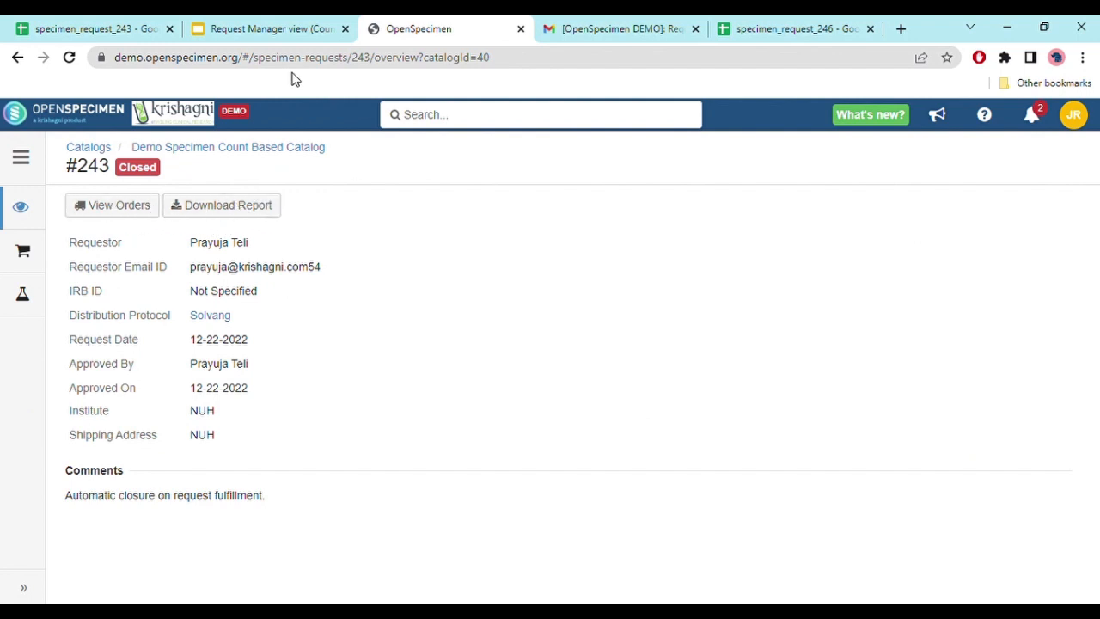
left_click(54, 22)
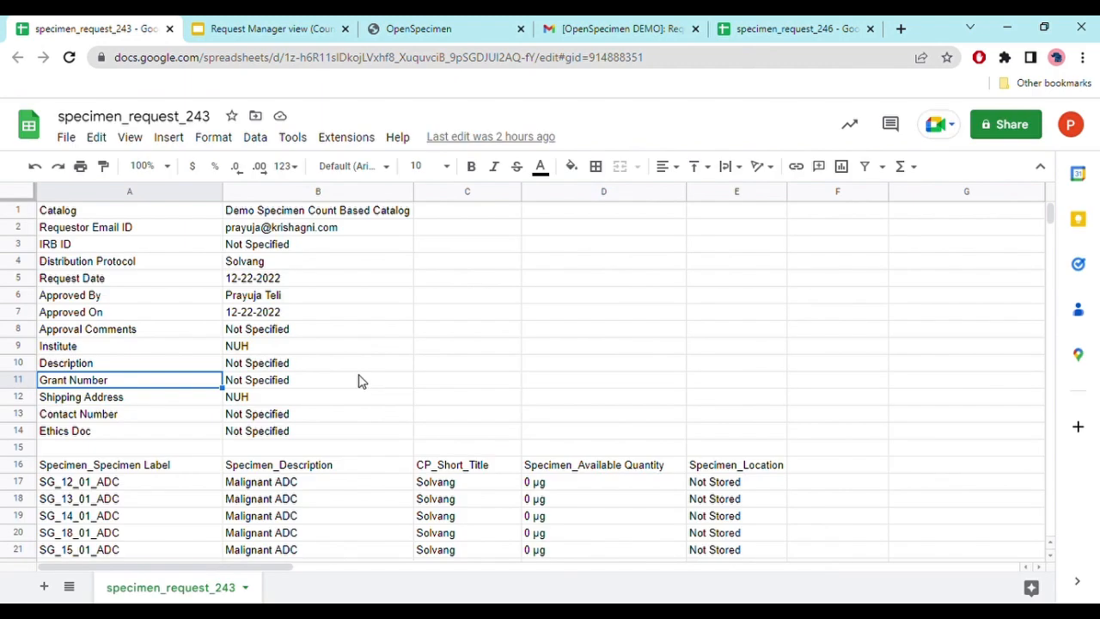
left_click(148, 248)
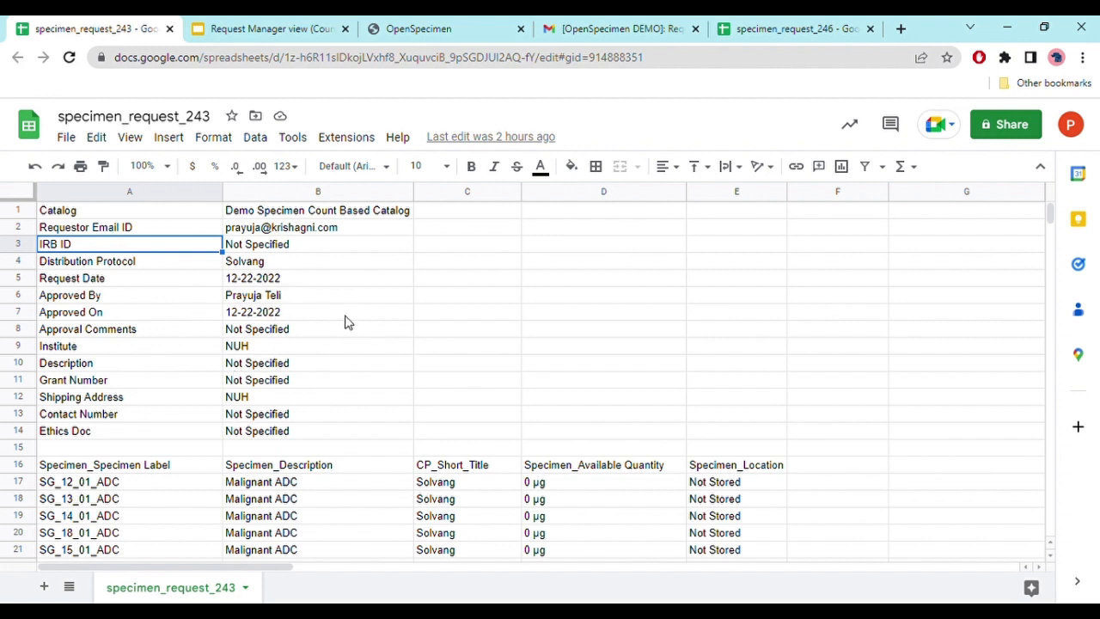
scroll(346, 322, "down", 1)
left_click(123, 397)
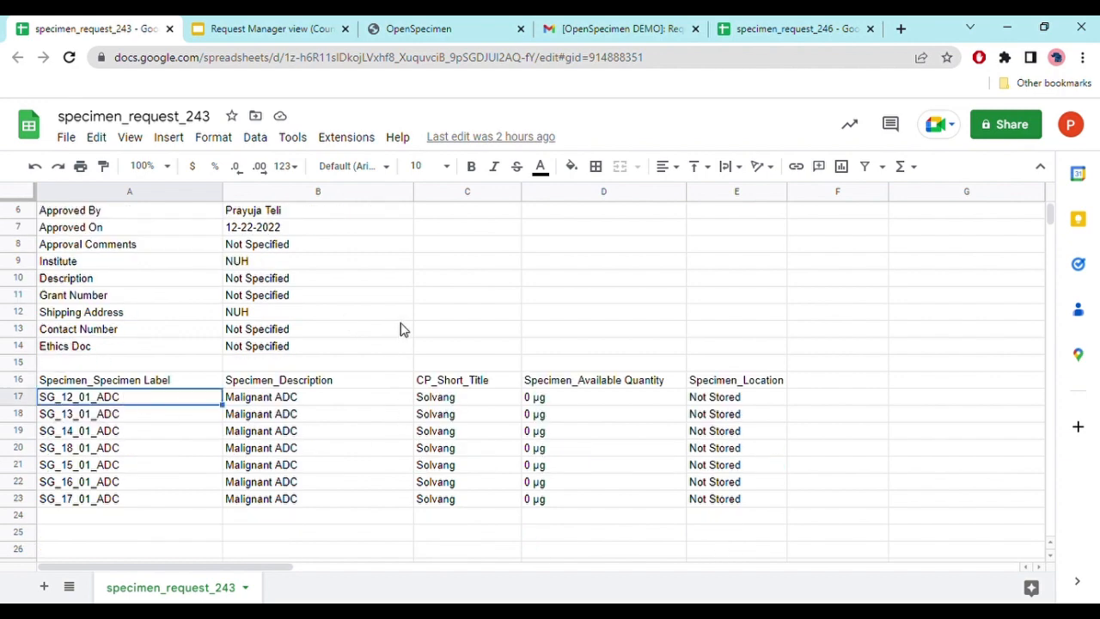
- Return to OpenSpecimen, show the specimen list of request #243, and compare it with the specimen_request_243 report in Google Sheets
left_click(418, 24)
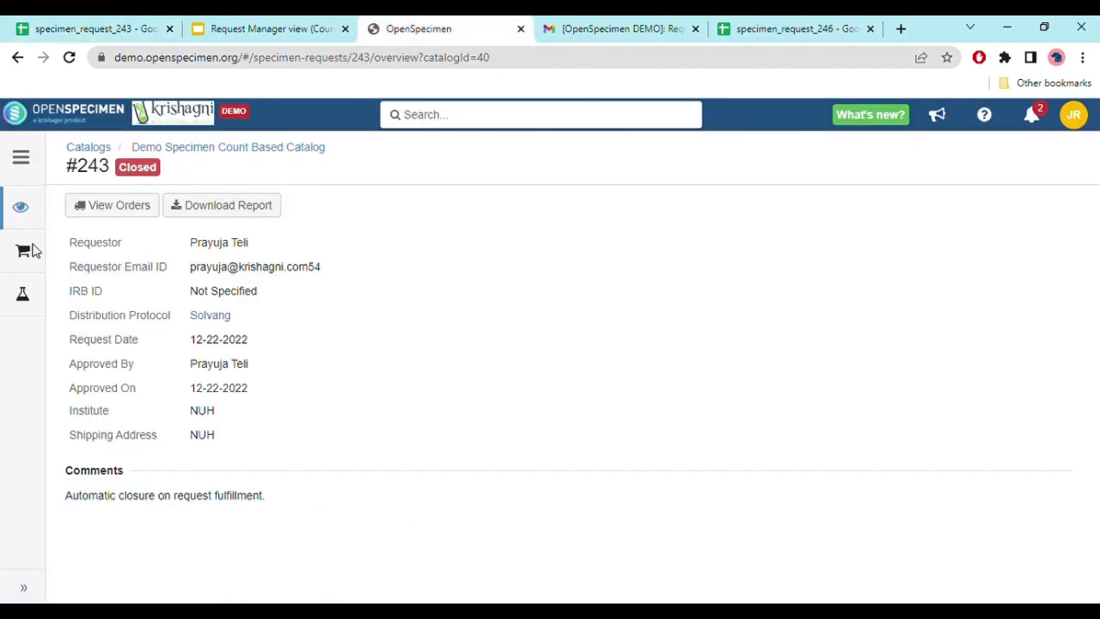
left_click(20, 292)
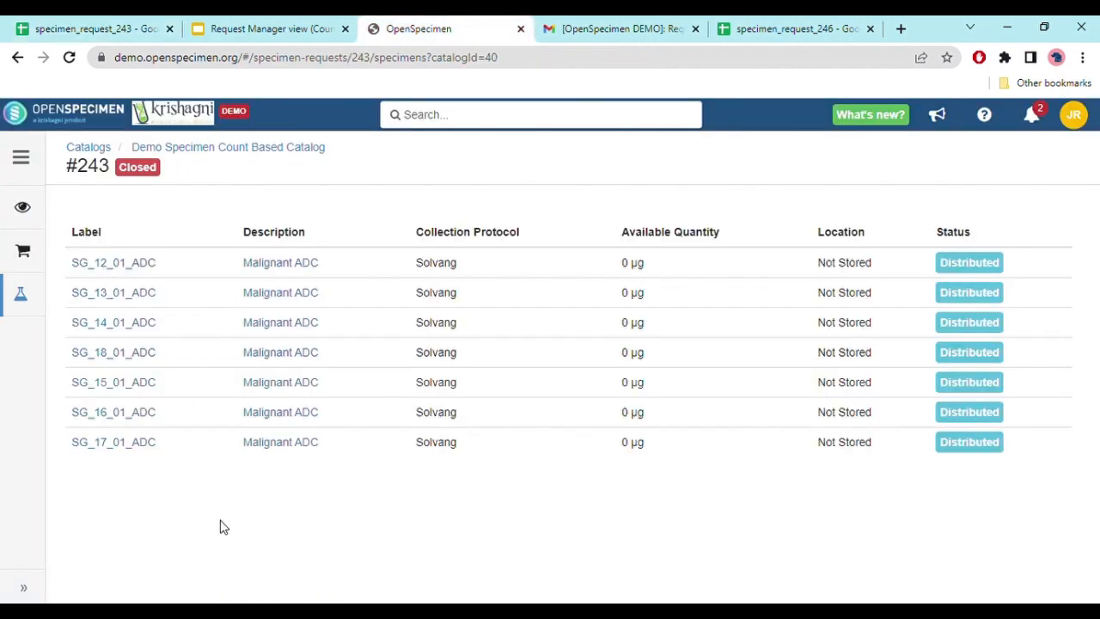
left_click(98, 24)
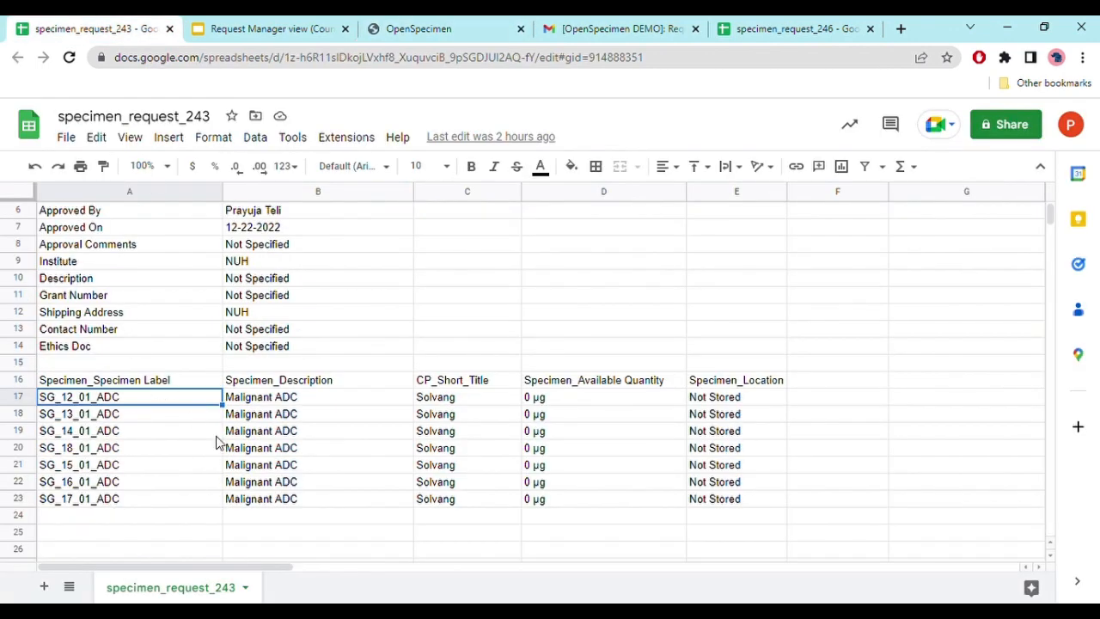
- Go back to the overview of request #243 in OpenSpecimen and view its orders
left_click(438, 20)
left_click(21, 206)
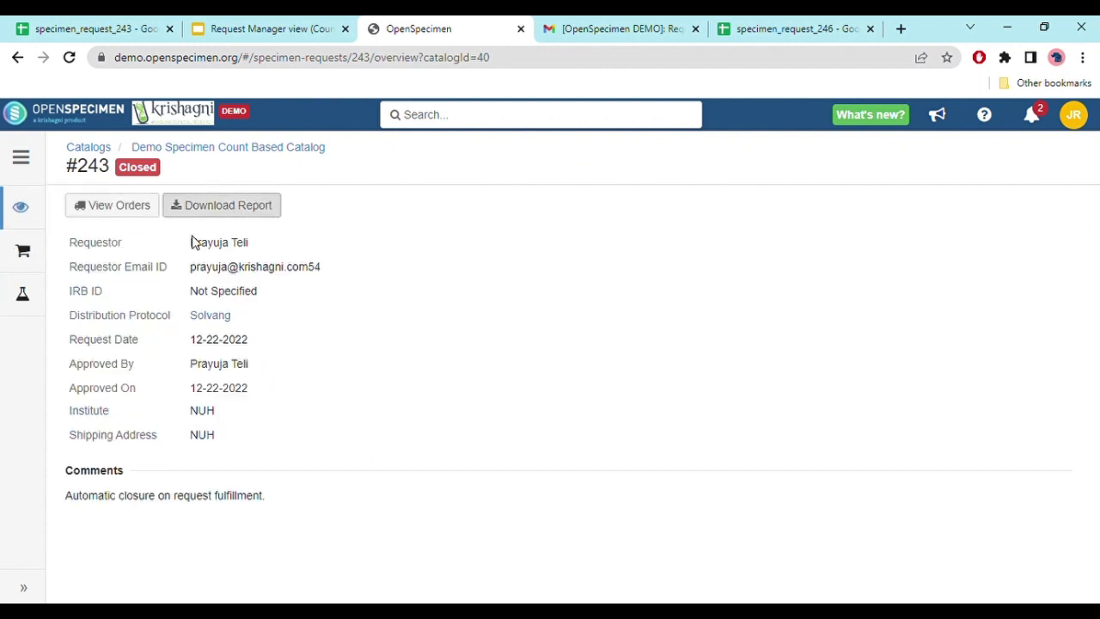
left_click(112, 205)
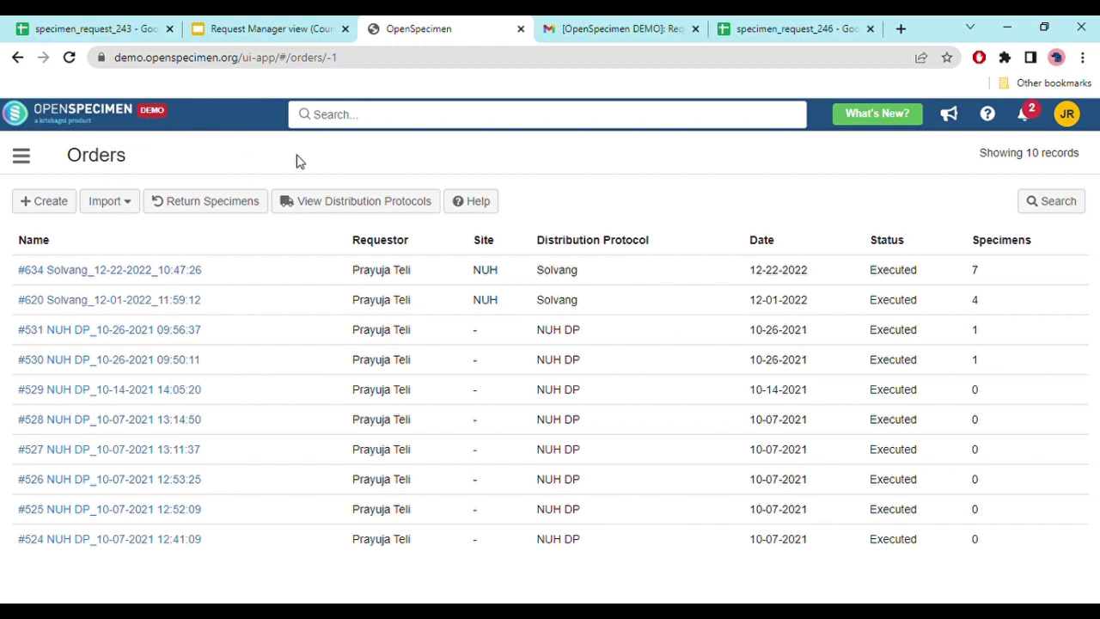
- Switch to Gmail, open the "New request #246 to distribute specimens" notification from the inbox, and check its message and attachment
left_click(778, 35)
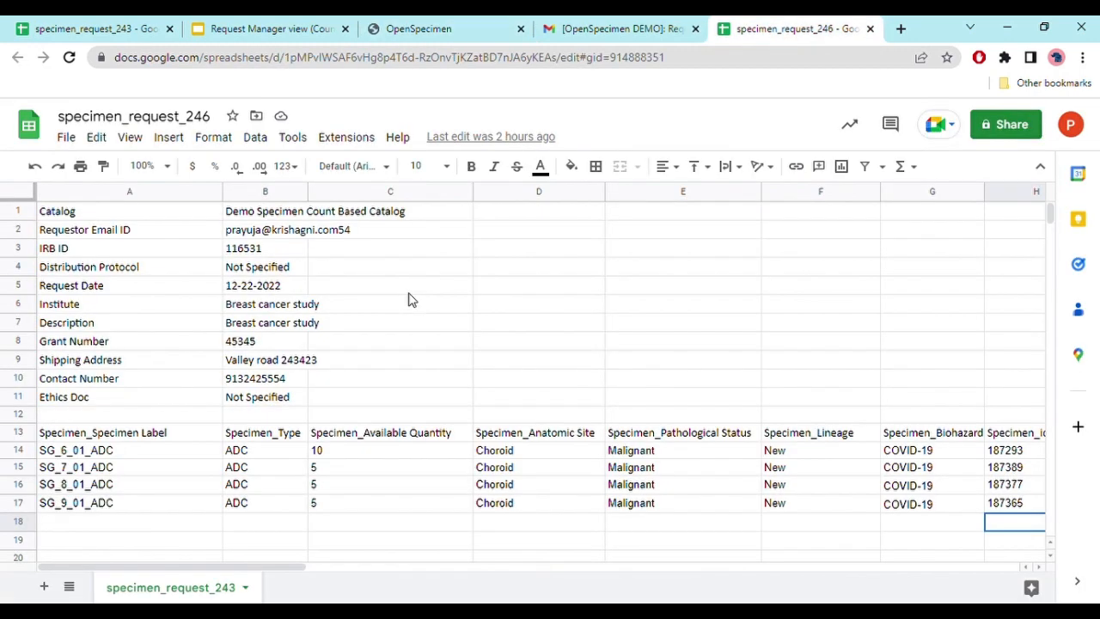
left_click(614, 29)
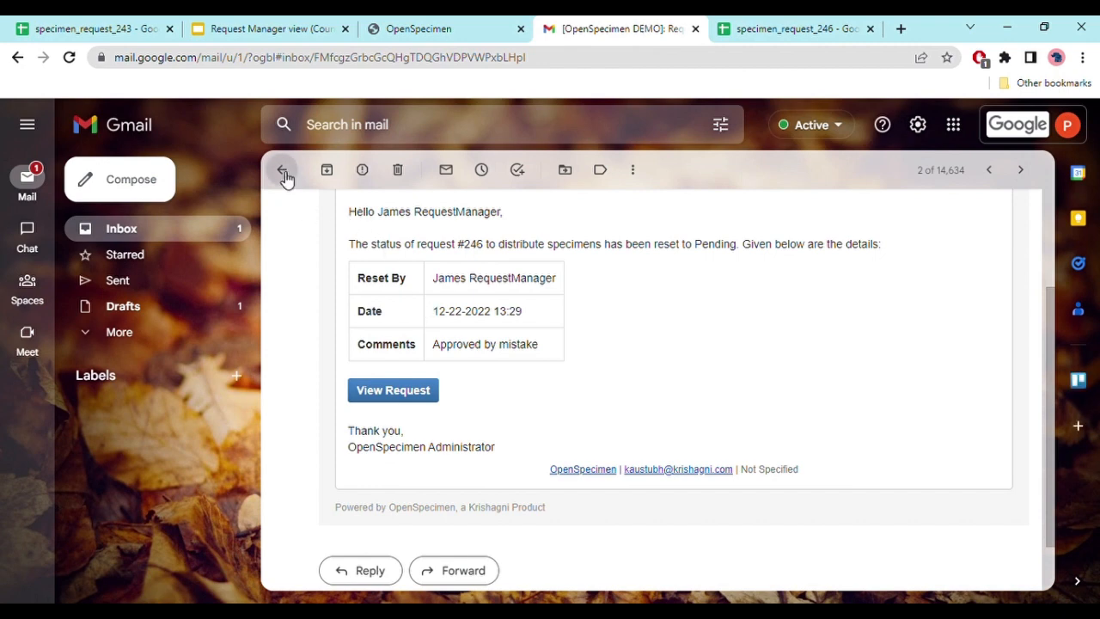
key("u")
left_click(406, 360)
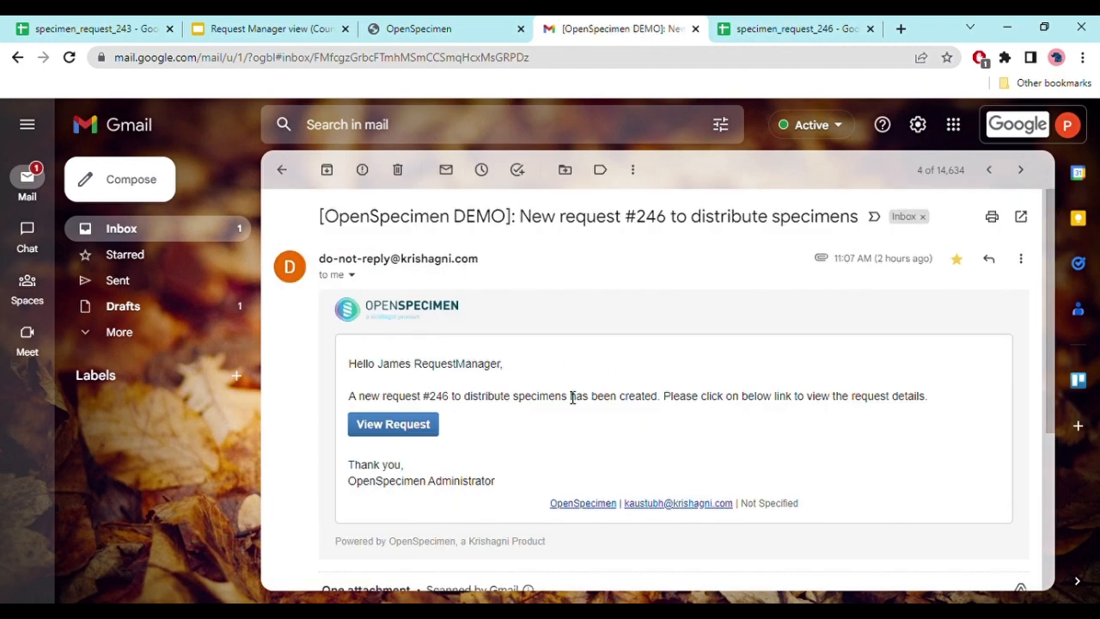
scroll(572, 397, "down", 3)
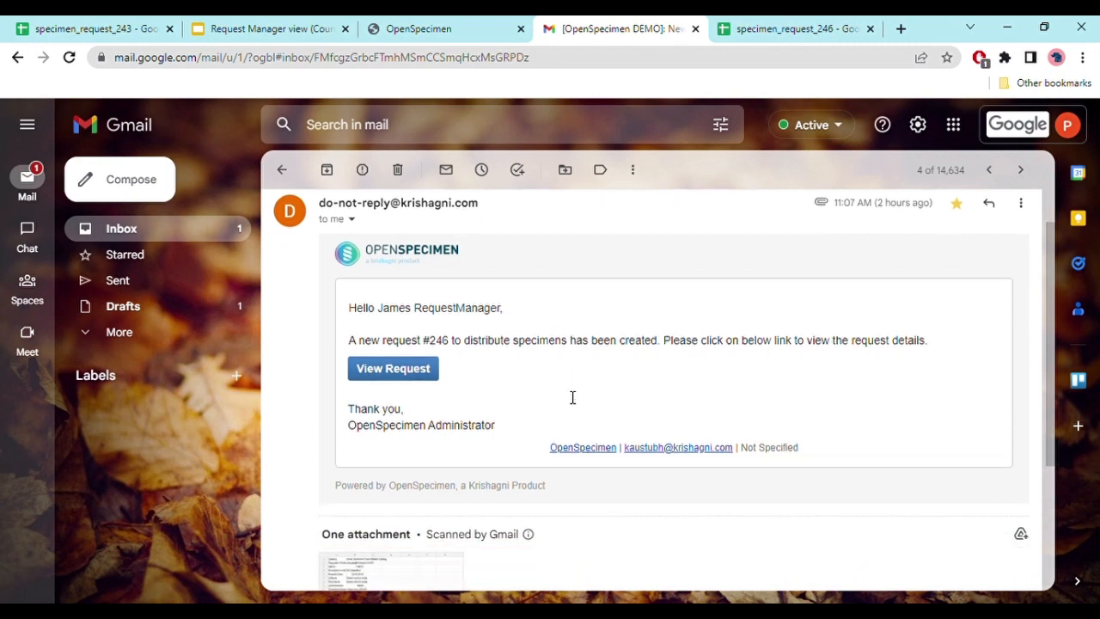
scroll(474, 361, "up", 3)
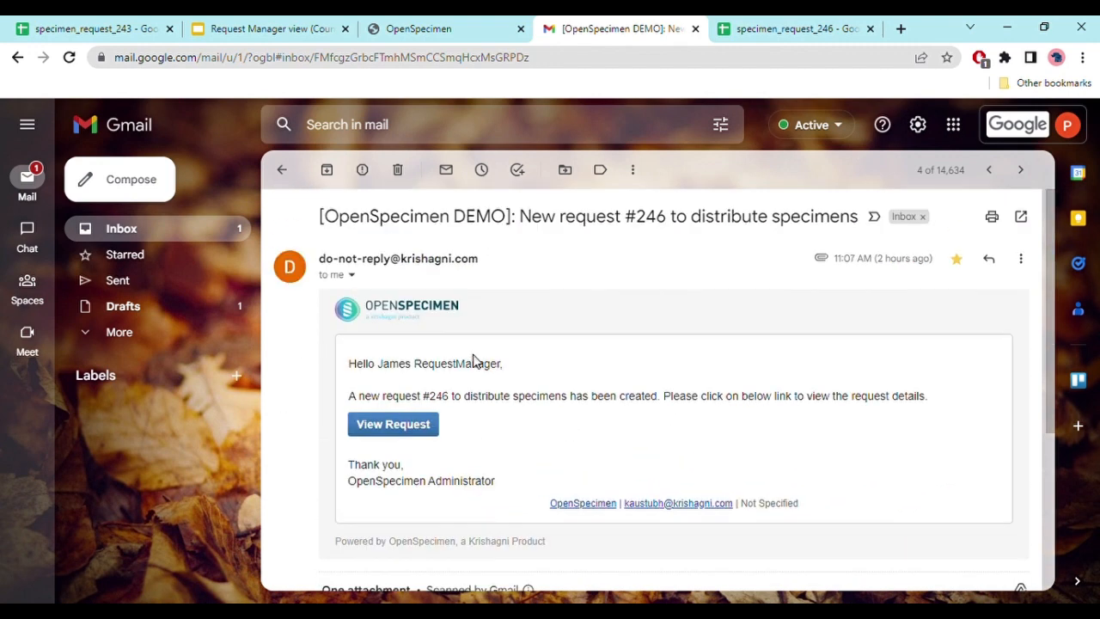
- Switch to the specimen_request_246 report in Google Sheets and examine the institute, shipping address and requested specimen columns
left_click(741, 30)
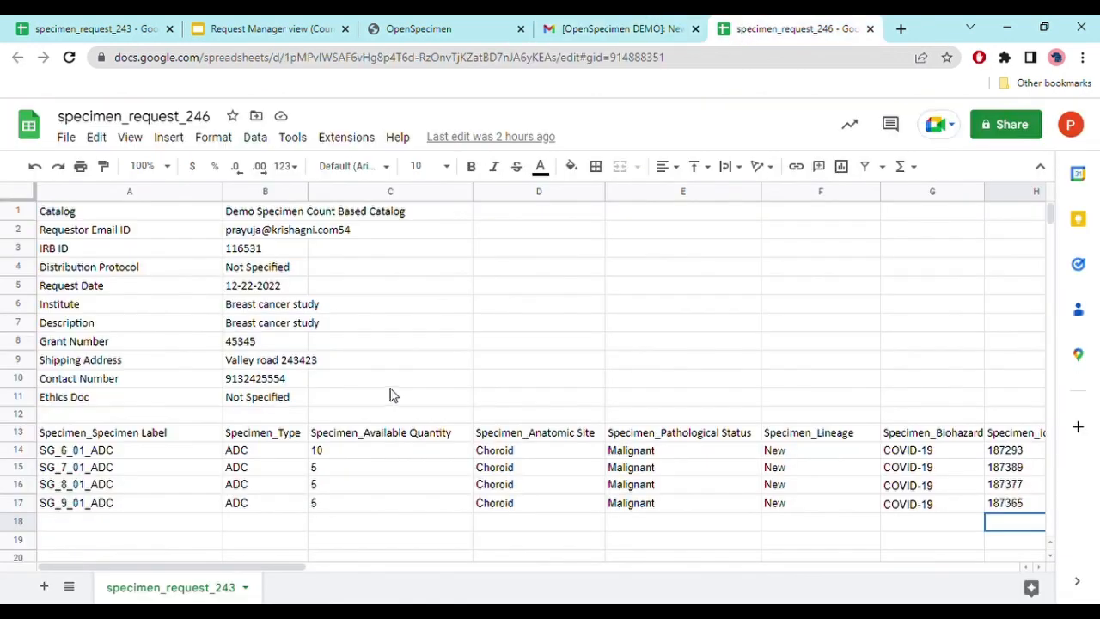
left_click(378, 366)
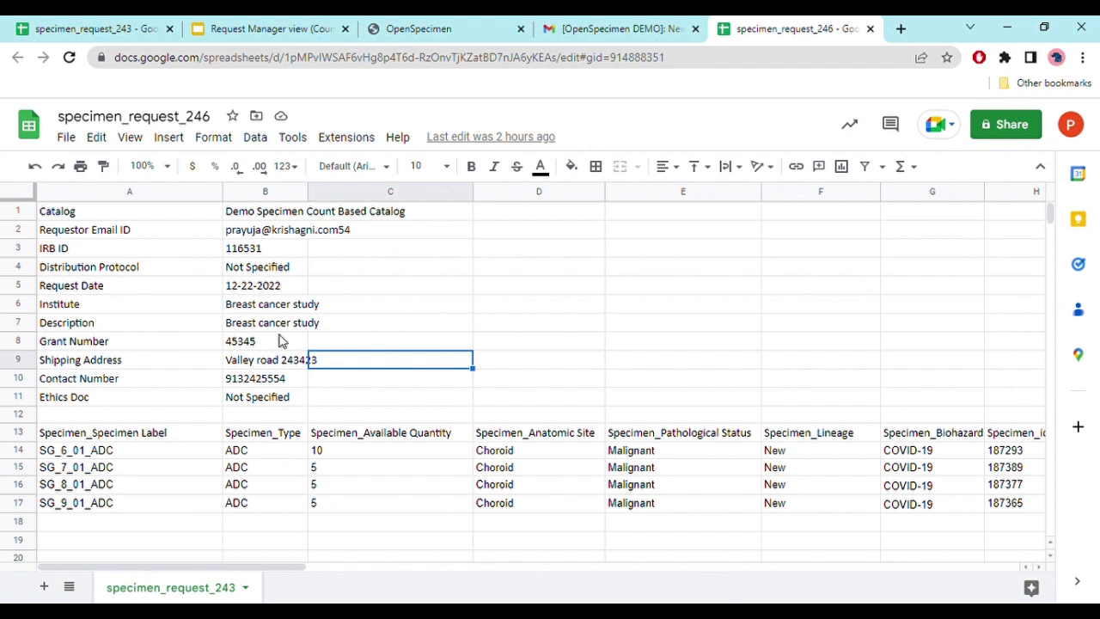
left_click(247, 307)
left_click(113, 362)
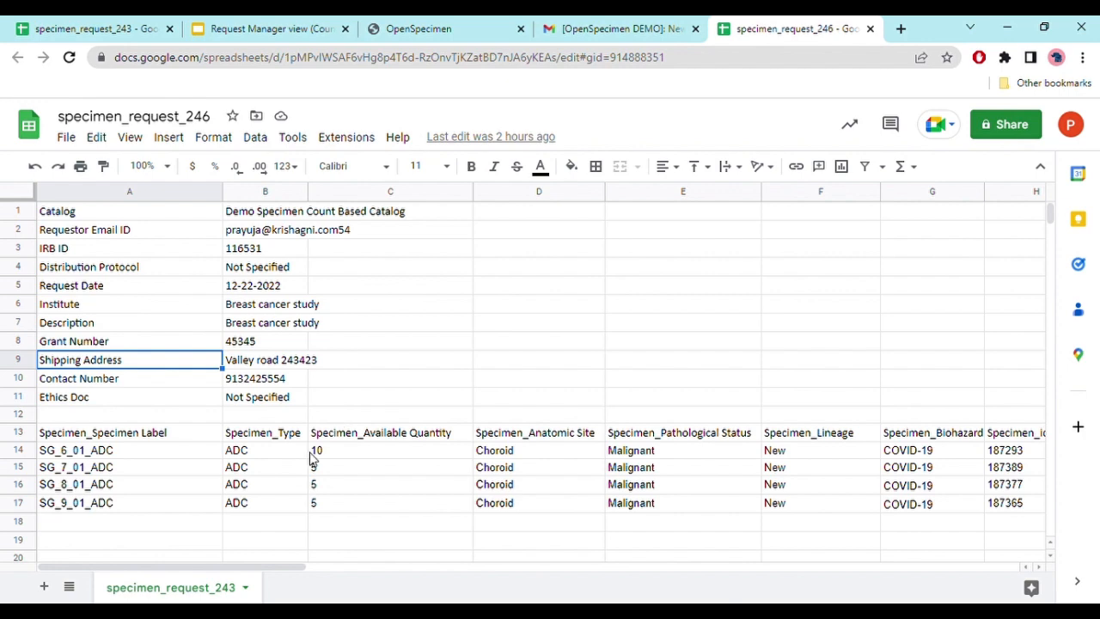
left_click(133, 468)
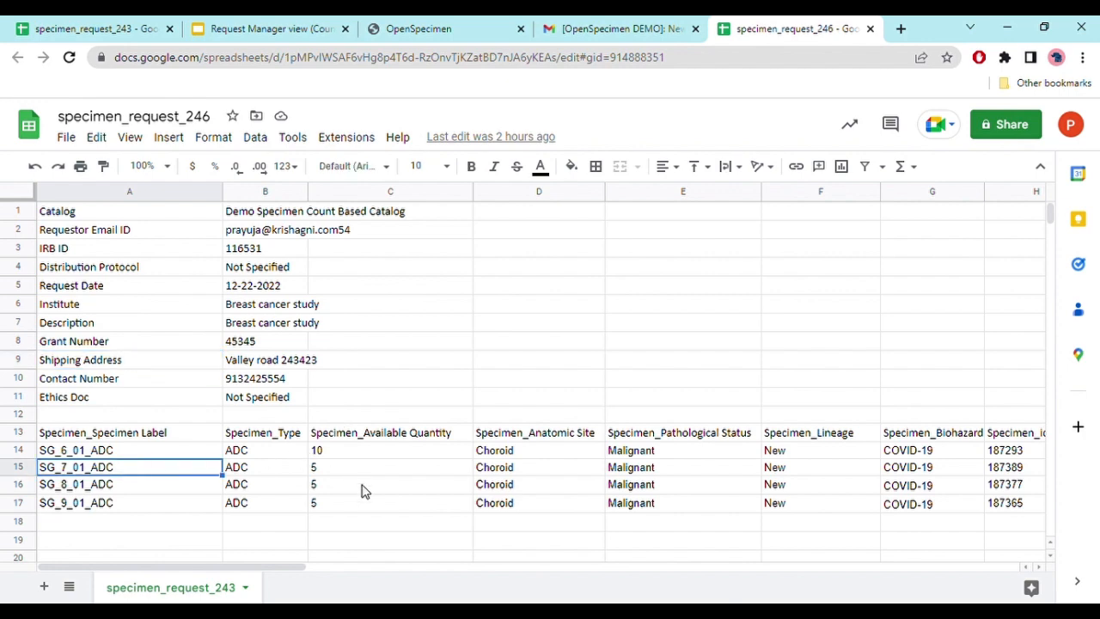
scroll(362, 490, "right", 2)
scroll(362, 490, "left", 2)
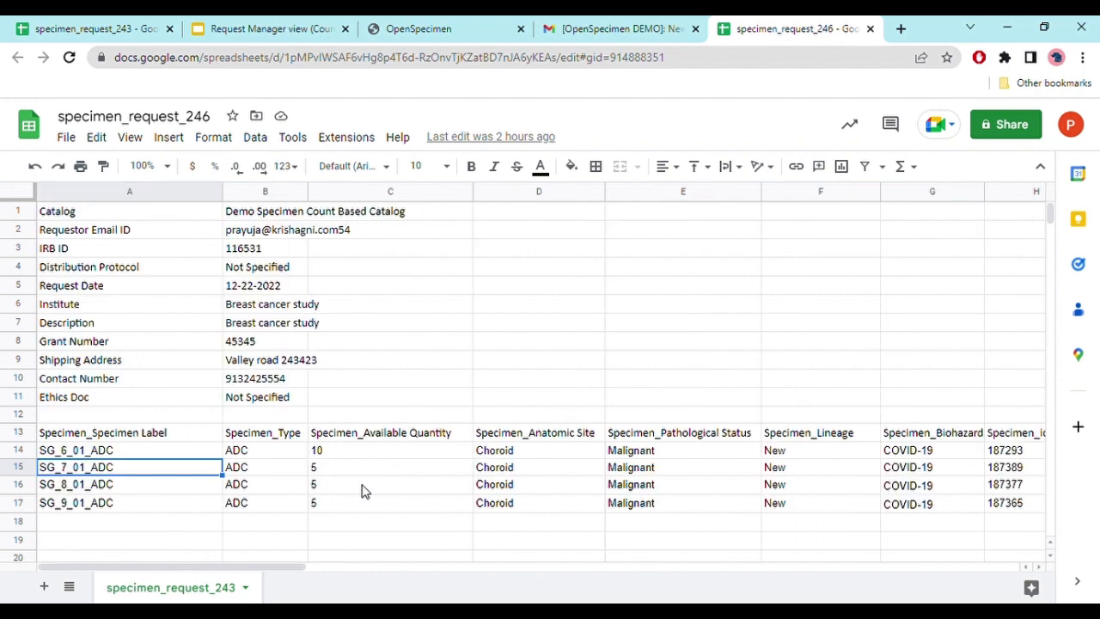